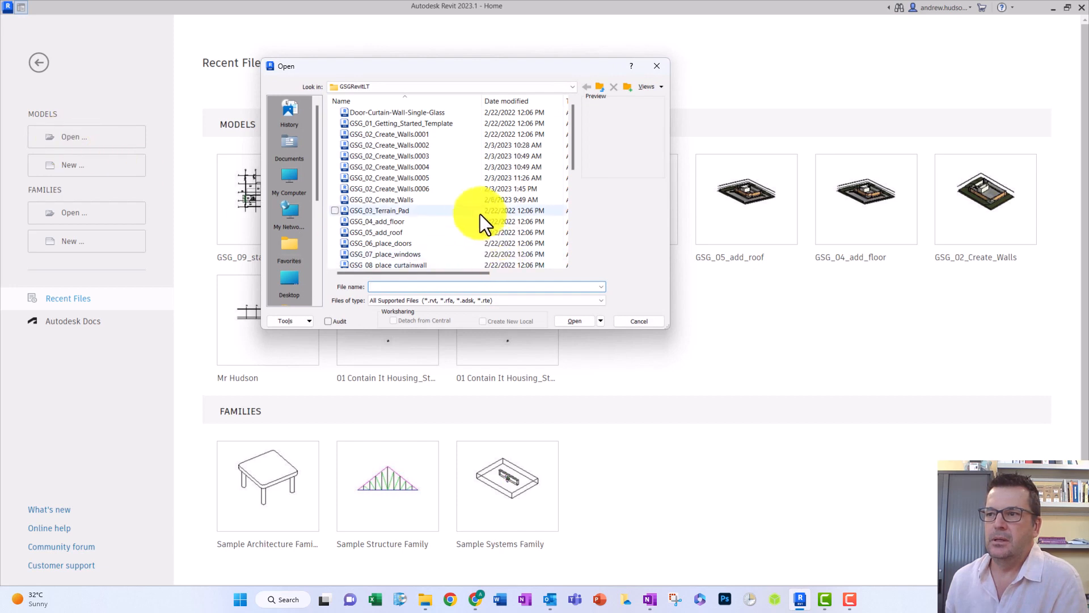
Open the project file GSG_10_views.rvt, accepting the load warnings and closing the structural analytical model upgrade notice
{"action": "scroll", "coordinate": [442, 206], "scroll_direction": "down", "scroll_amount": 2}
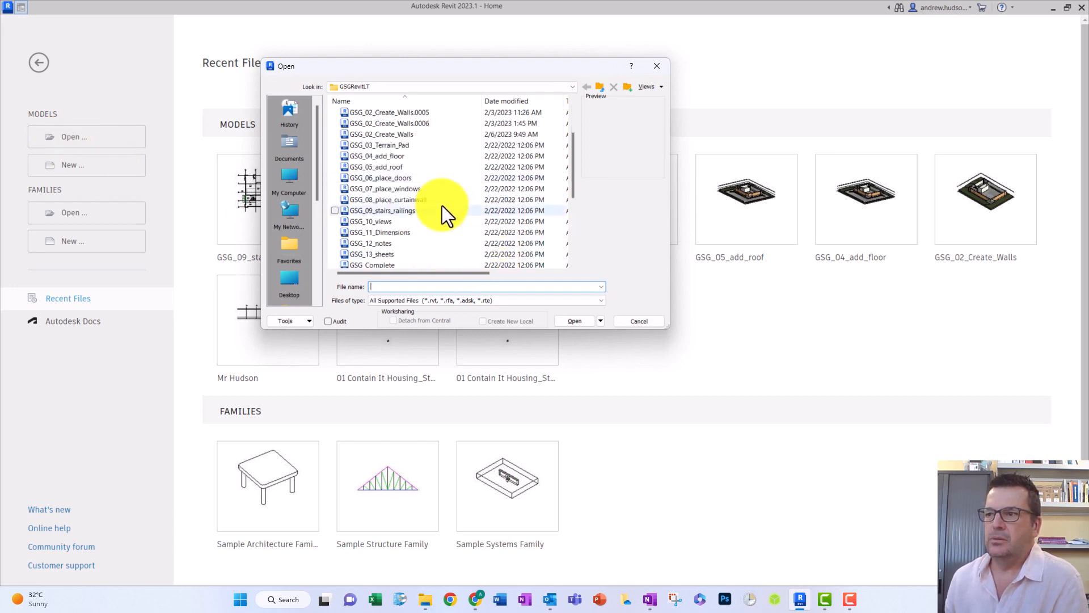
{"action": "left_click", "coordinate": [377, 223]}
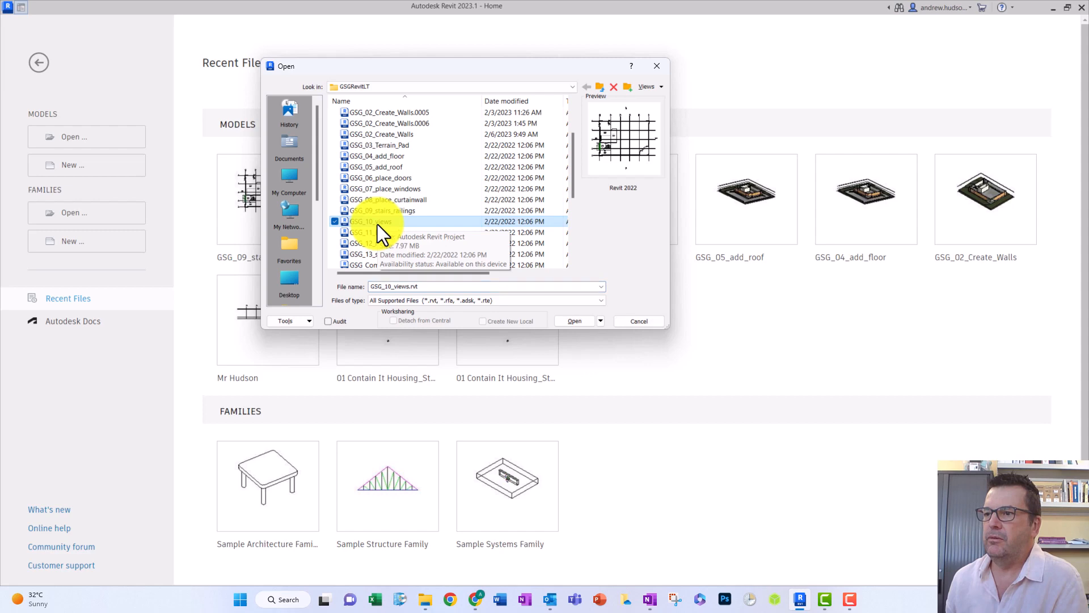
{"action": "left_click", "coordinate": [573, 321]}
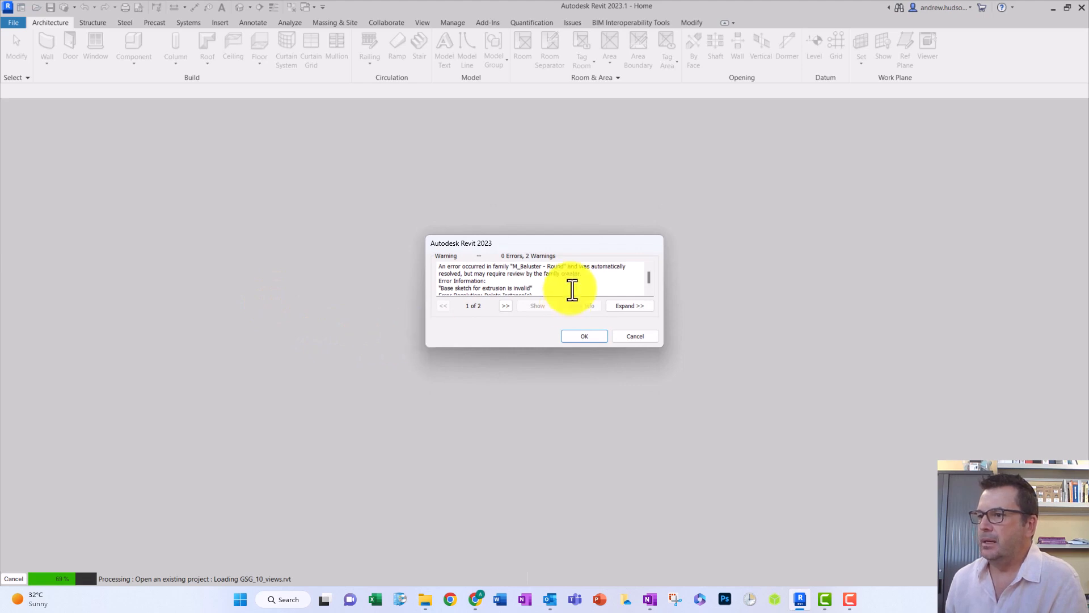
{"action": "scroll", "coordinate": [533, 274], "scroll_direction": "down", "scroll_amount": 1}
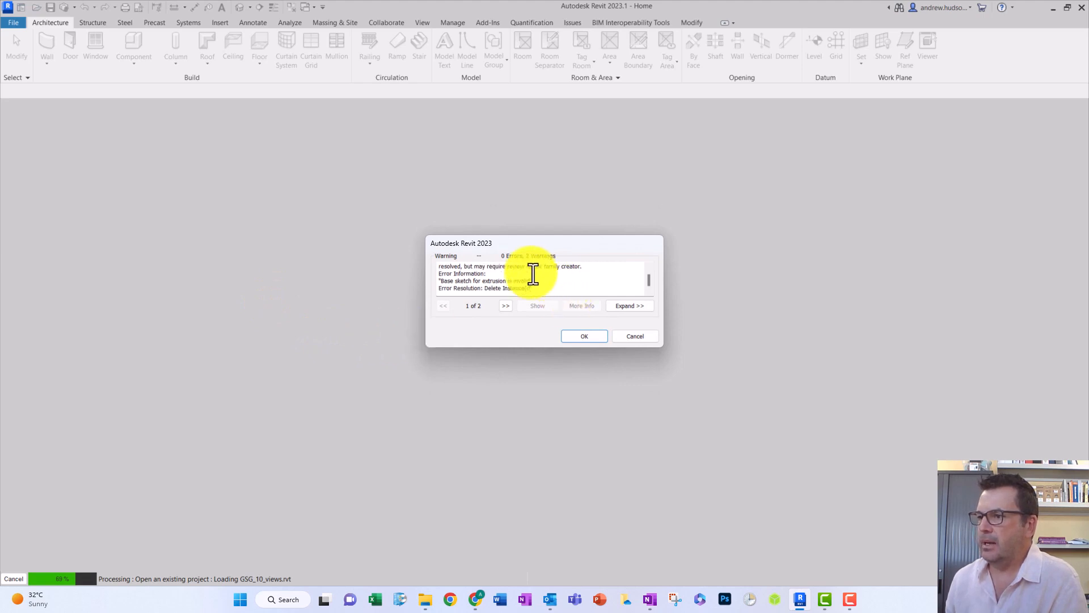
{"action": "left_click", "coordinate": [584, 338]}
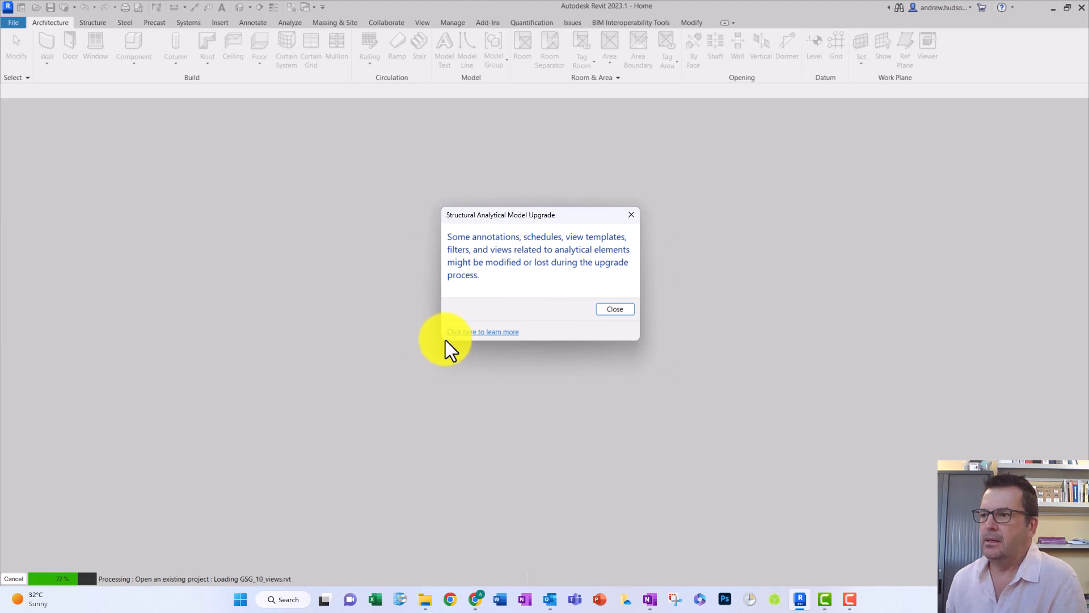
{"action": "left_click", "coordinate": [615, 311]}
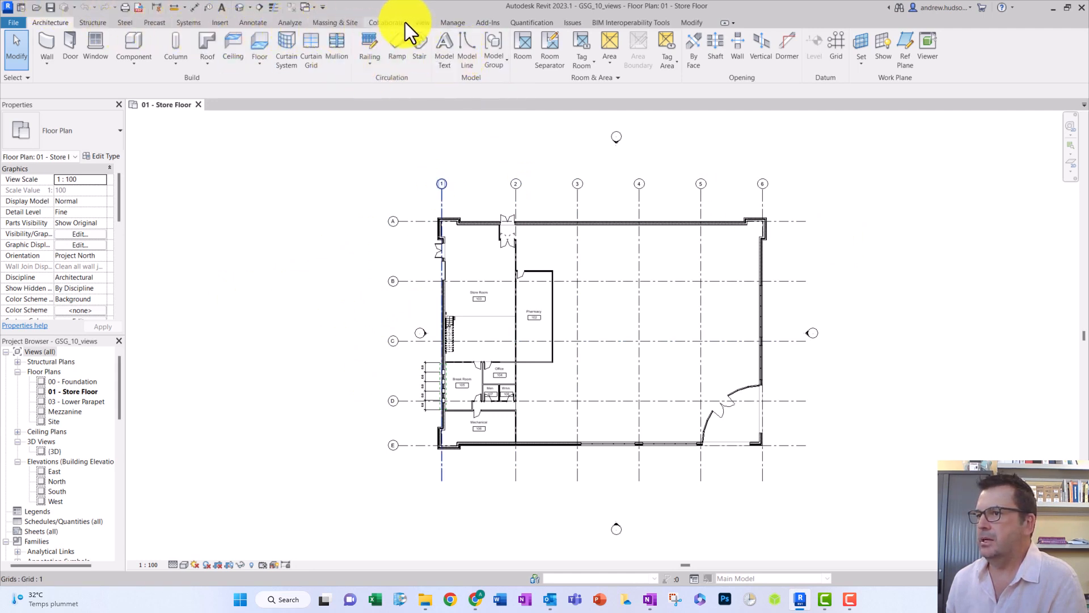
Draw a vertical Wall Section line just inside the grid 1 wall, from below grid E to above grid A
{"action": "left_click", "coordinate": [424, 23]}
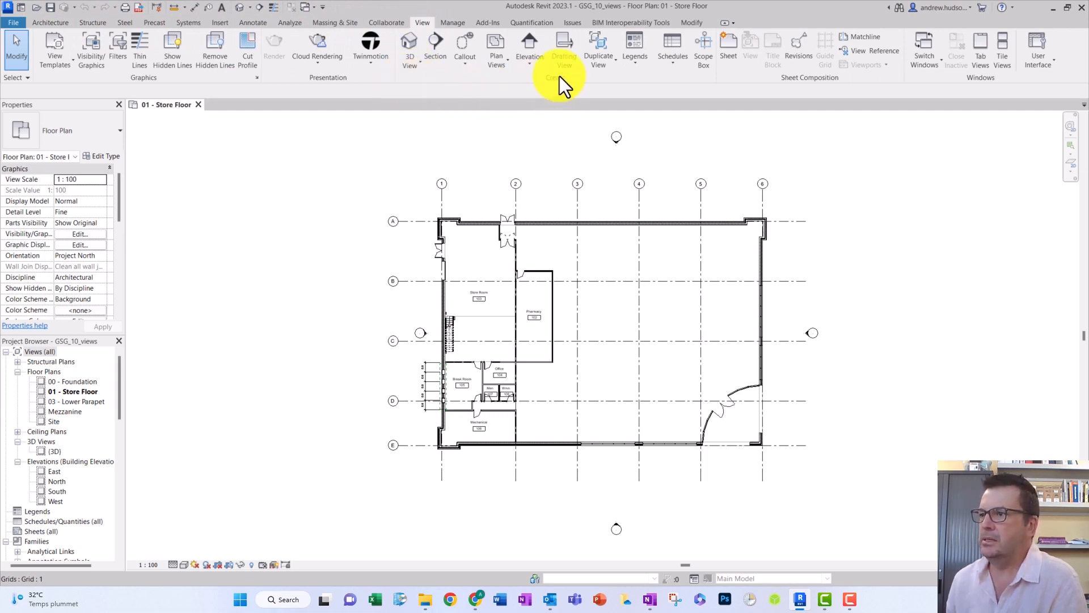
{"action": "left_click", "coordinate": [437, 45]}
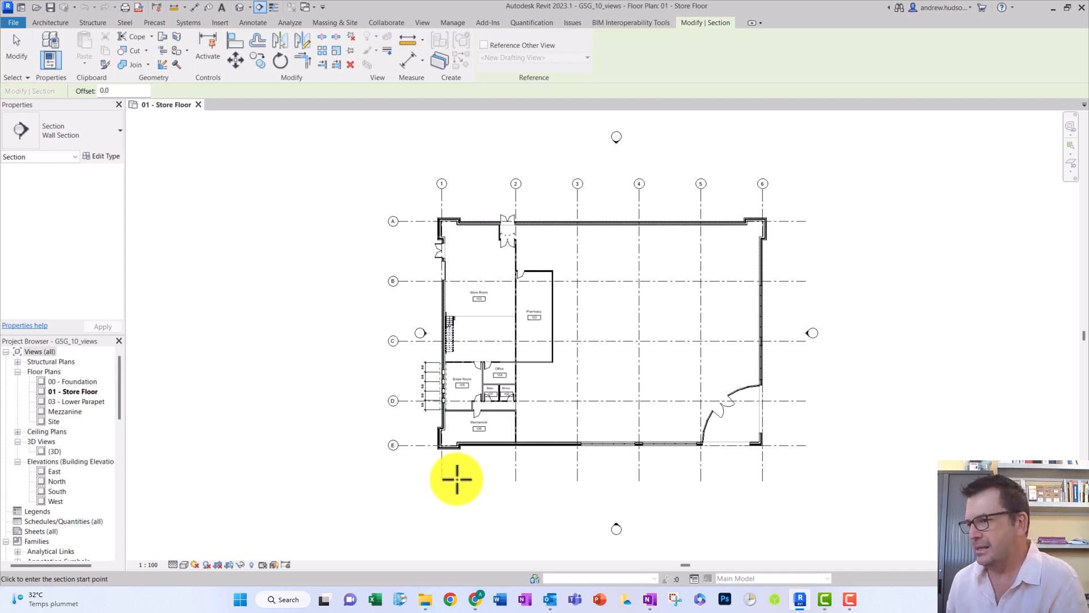
{"action": "scroll", "coordinate": [455, 380], "scroll_direction": "up", "scroll_amount": 3}
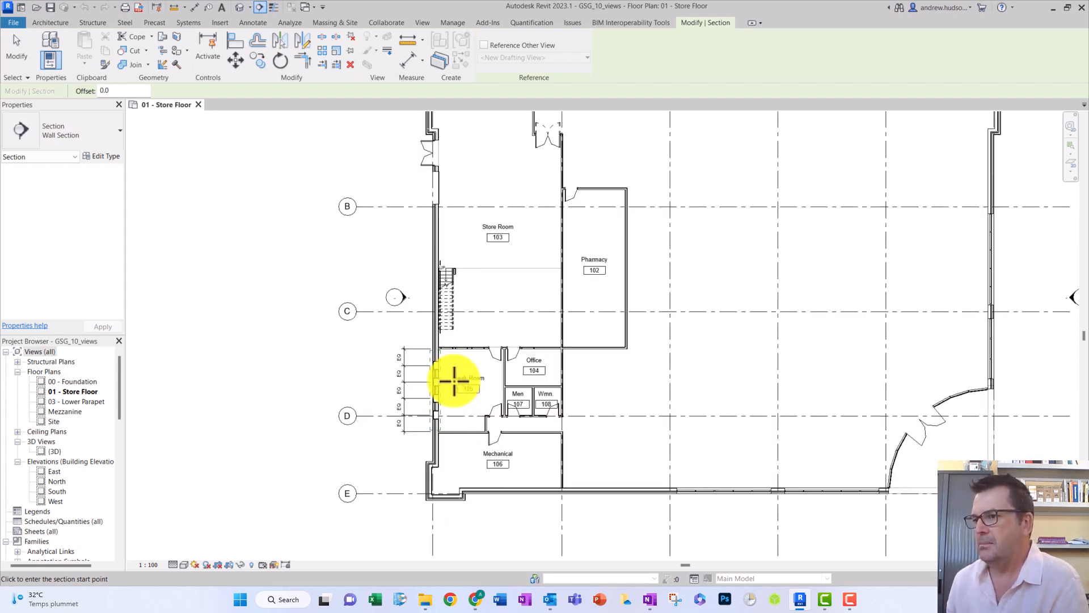
{"action": "scroll", "coordinate": [454, 382], "scroll_direction": "down", "scroll_amount": 2}
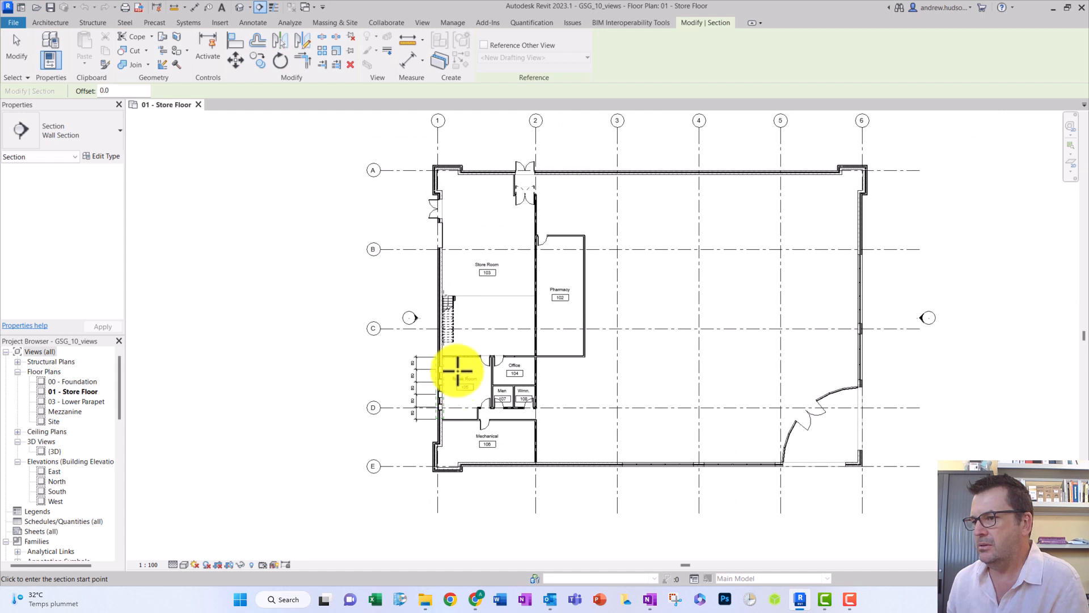
{"action": "middle_click_drag", "start_coordinate": [480, 391], "coordinate": [484, 414]}
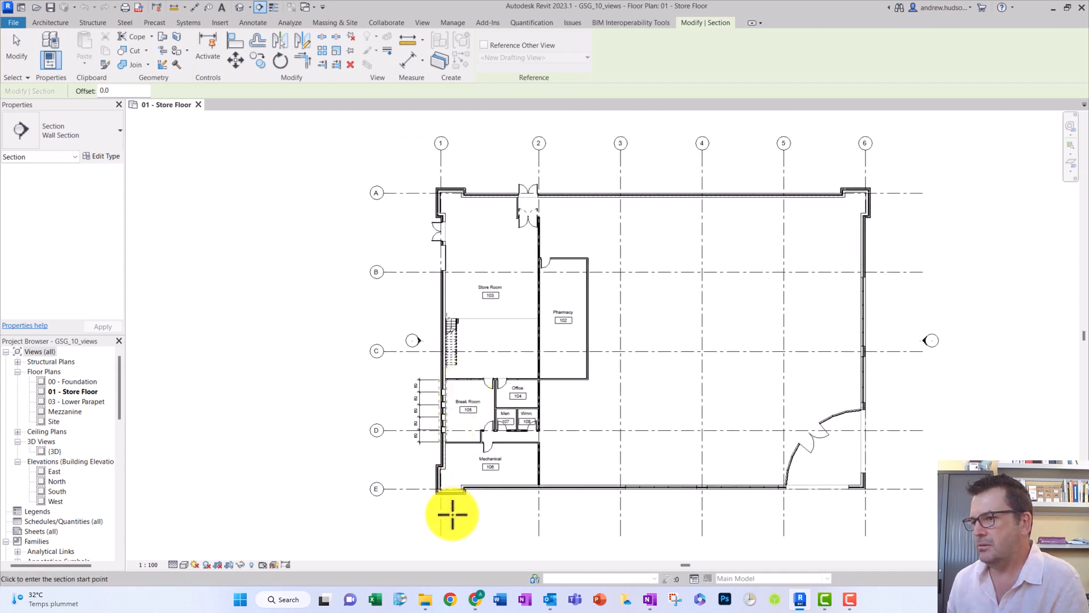
{"action": "left_click", "coordinate": [451, 517]}
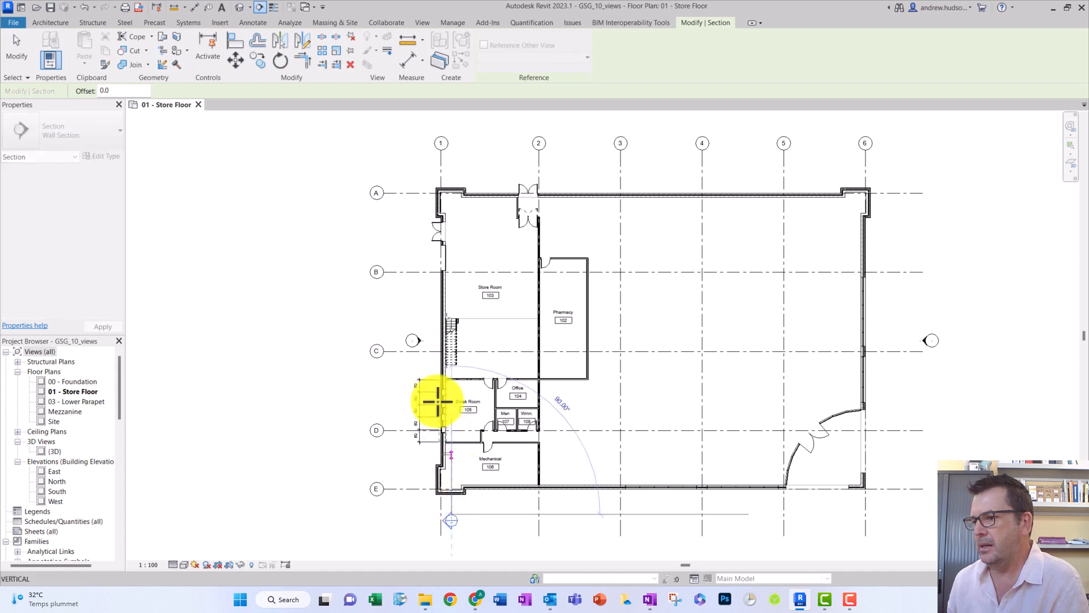
{"action": "left_click", "coordinate": [451, 170]}
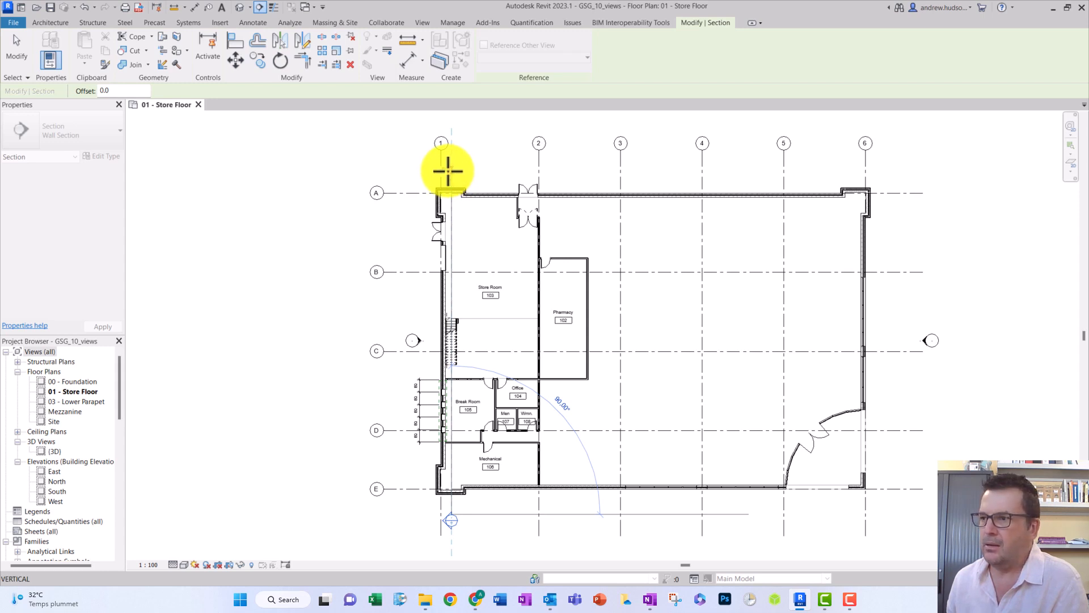
{"action": "key", "text": "Escape"}
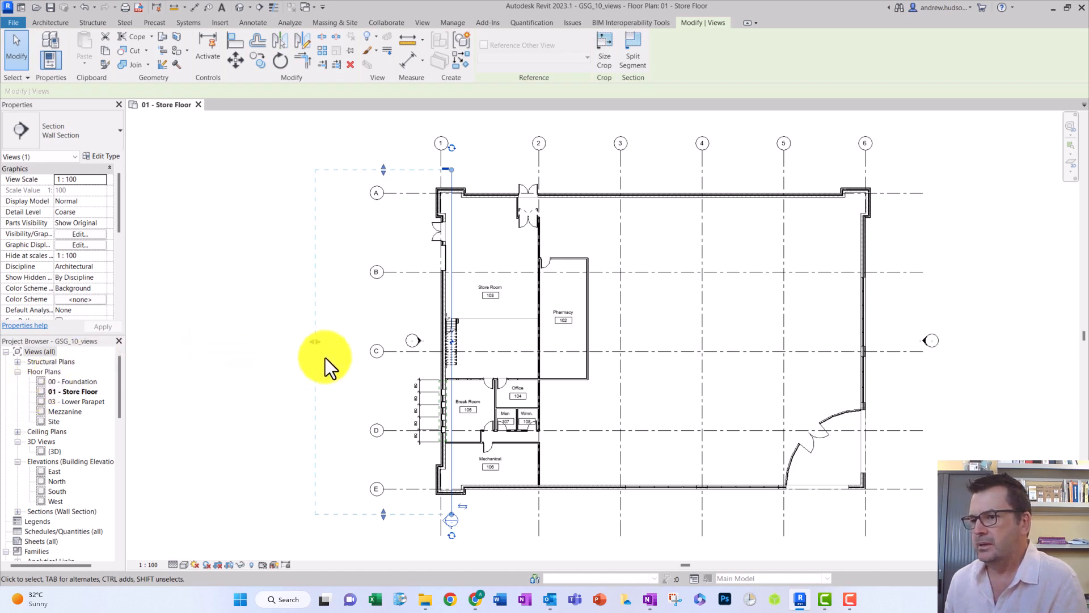
Flip the section's viewing direction so that it looks into the building, towards grid 2
{"action": "left_click", "coordinate": [462, 509]}
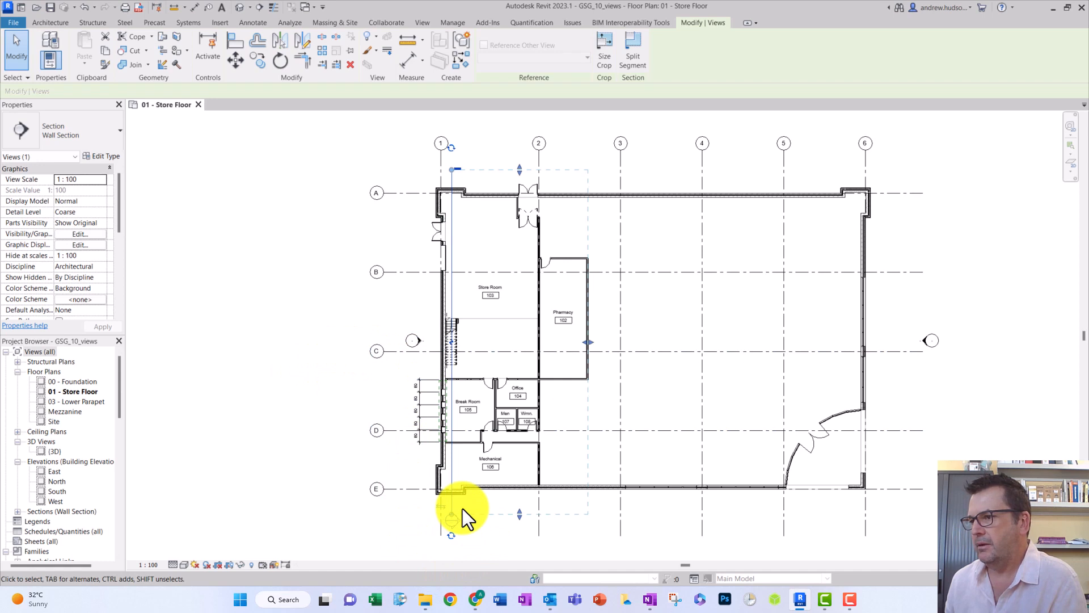
{"action": "key", "text": "Escape"}
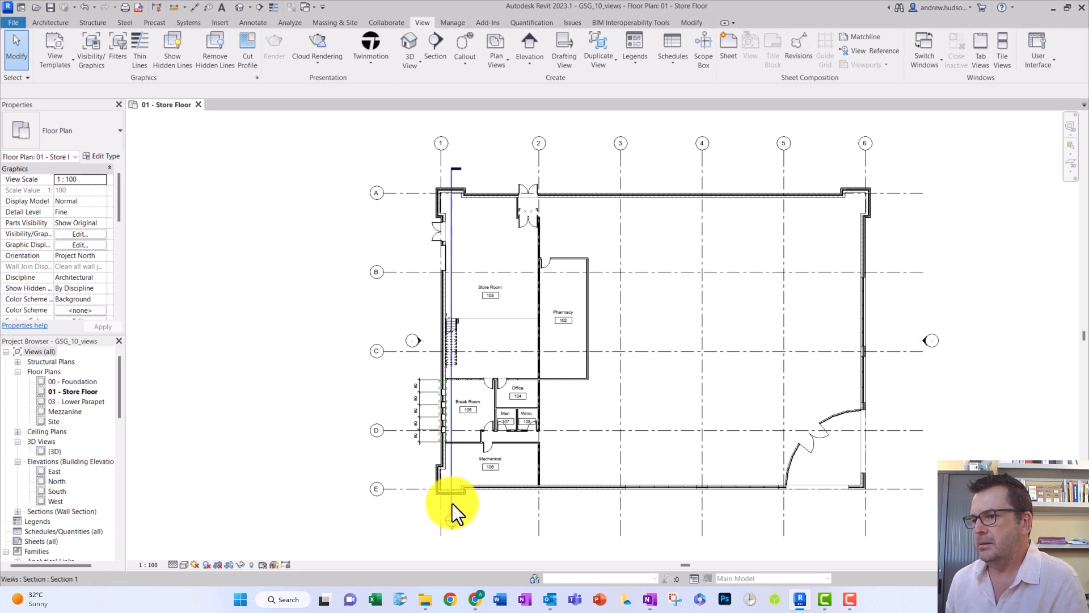
{"action": "left_click", "coordinate": [452, 502]}
{"action": "left_click", "coordinate": [442, 507]}
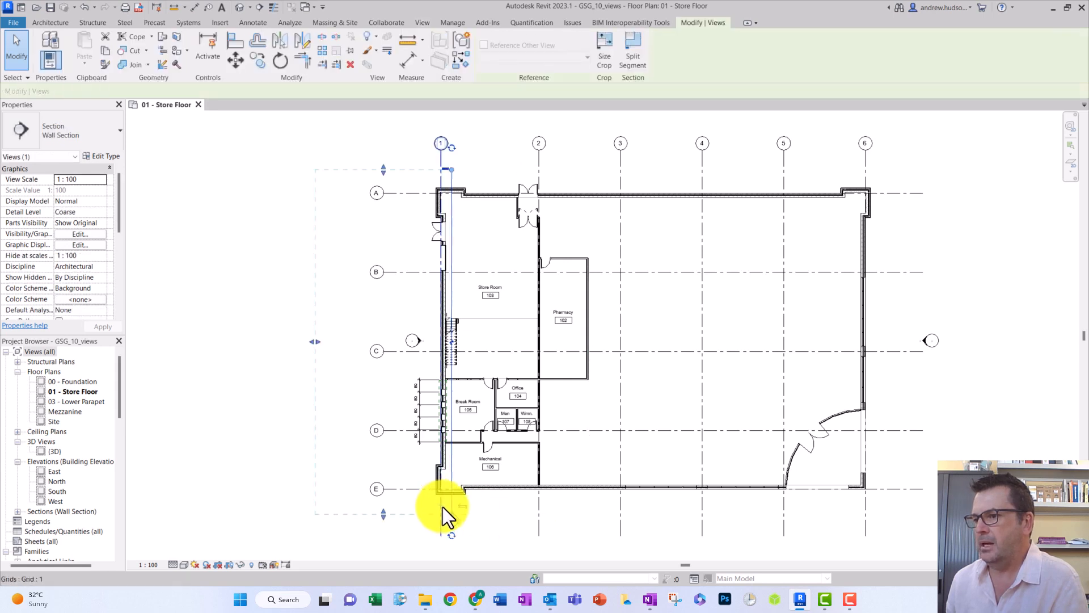
{"action": "left_click", "coordinate": [464, 507]}
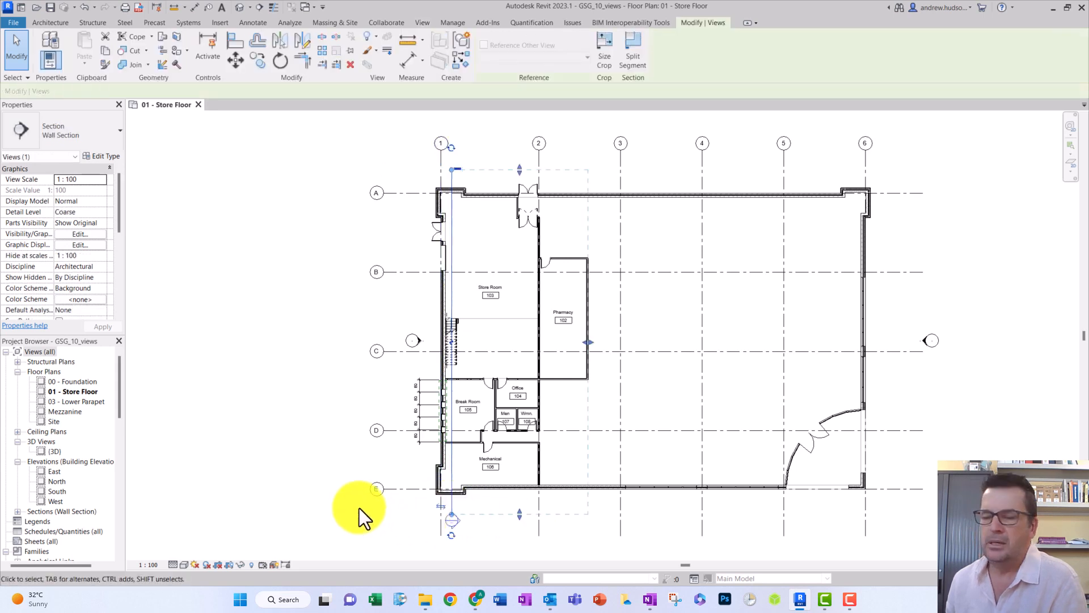
Cycle the section line's end symbols to put a section head at both ends, leaving the section deselected
{"action": "scroll", "coordinate": [325, 475], "scroll_direction": "down", "scroll_amount": 2}
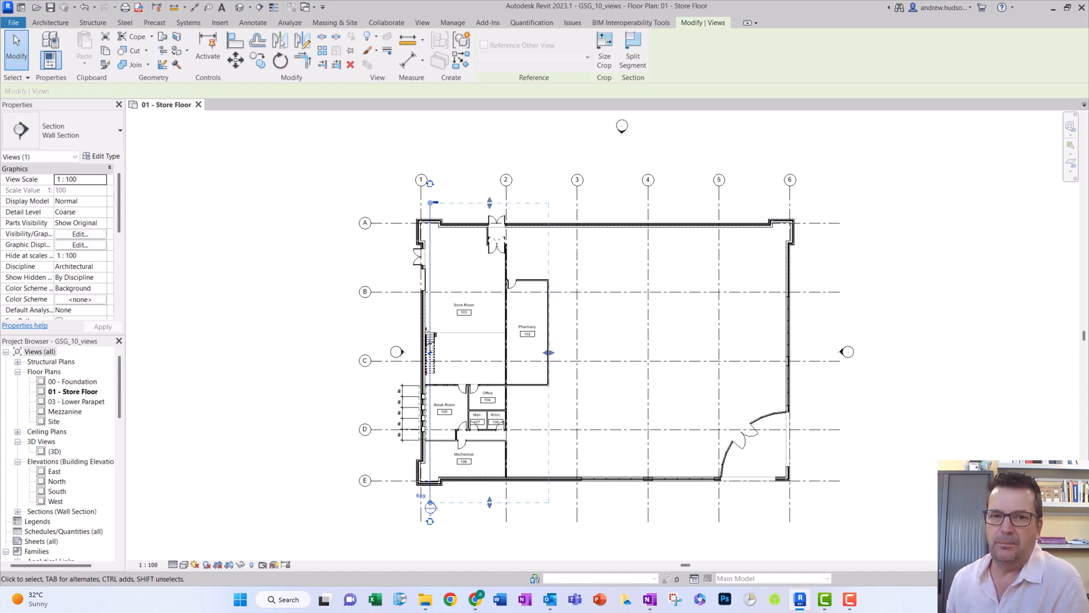
{"action": "left_click", "coordinate": [431, 523]}
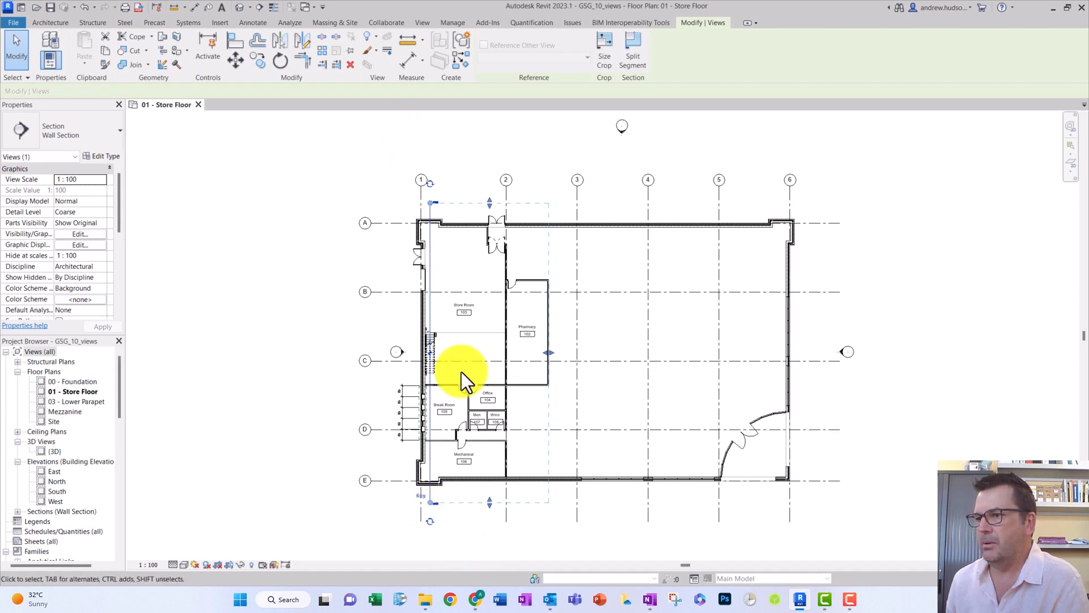
{"action": "left_click", "coordinate": [431, 185]}
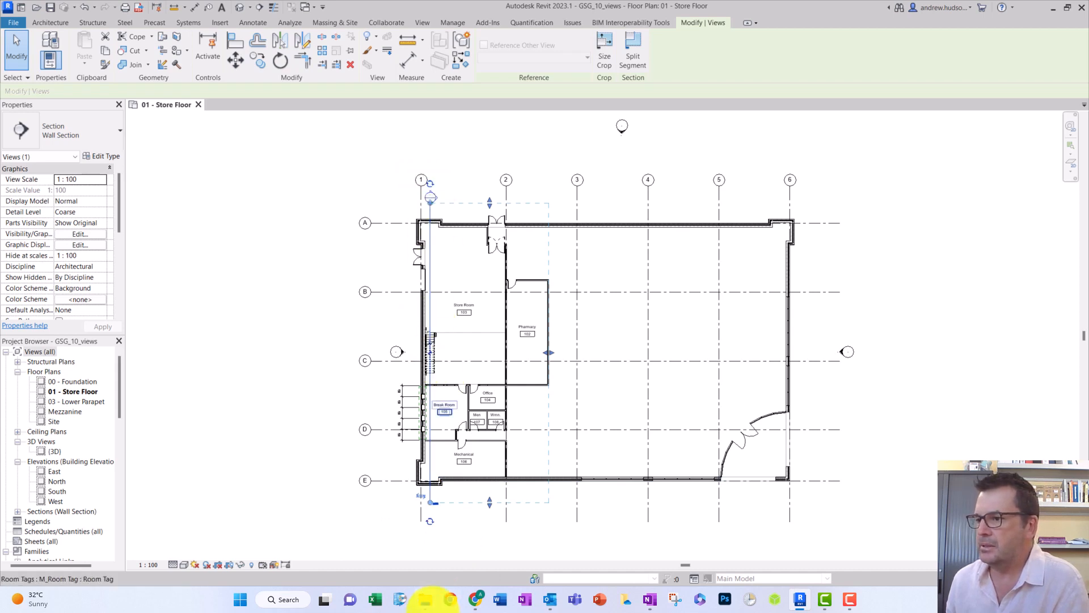
{"action": "left_click", "coordinate": [430, 522]}
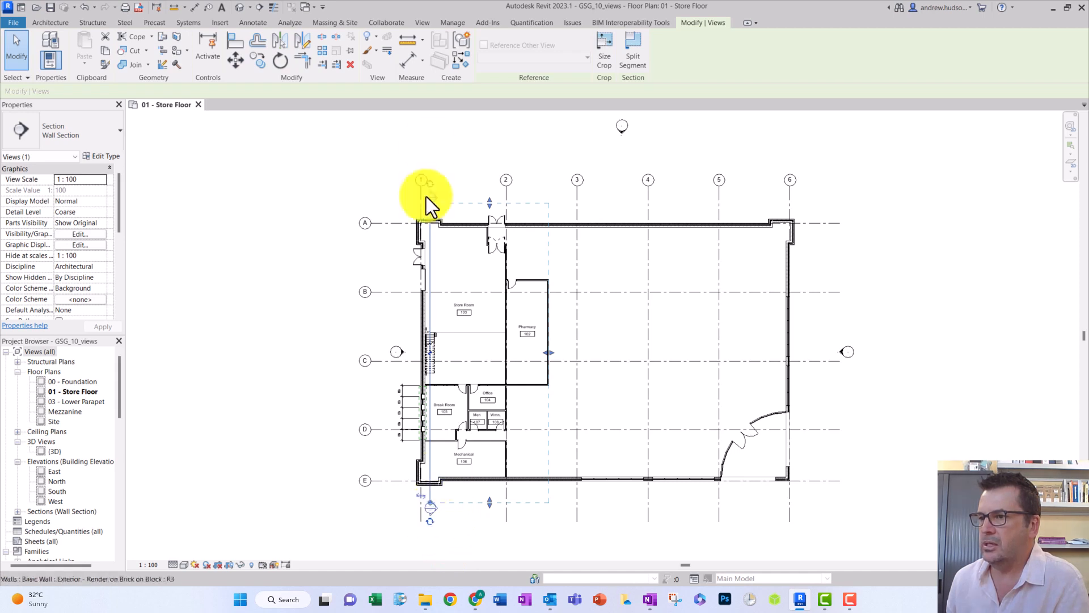
{"action": "left_click", "coordinate": [185, 464]}
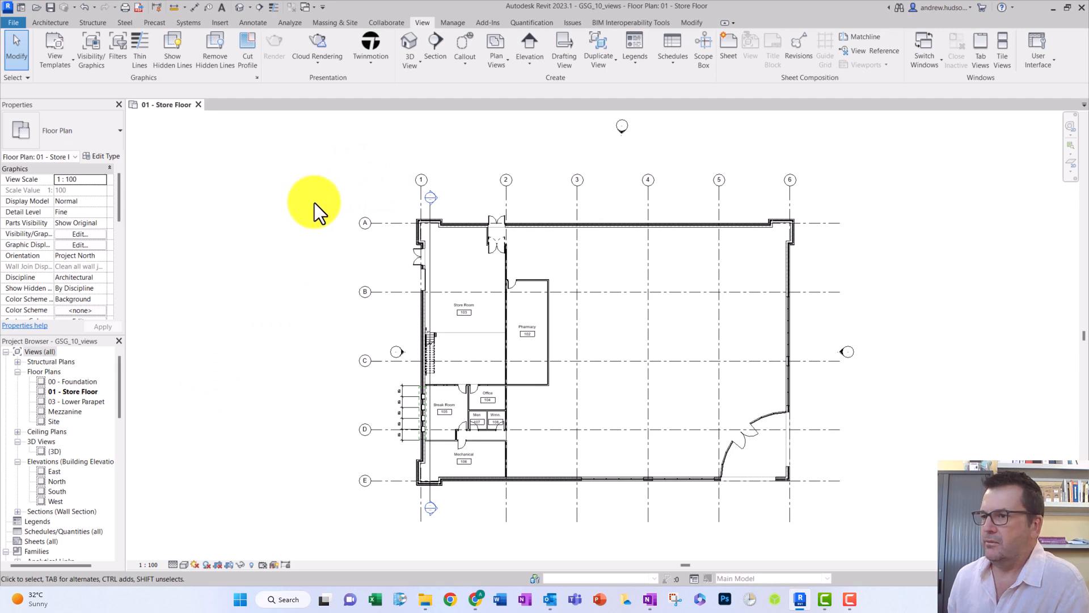
Open the new section's view with its crop region hidden, and expand the Sections (Wall Section) group in the project tree
{"action": "left_click", "coordinate": [430, 196]}
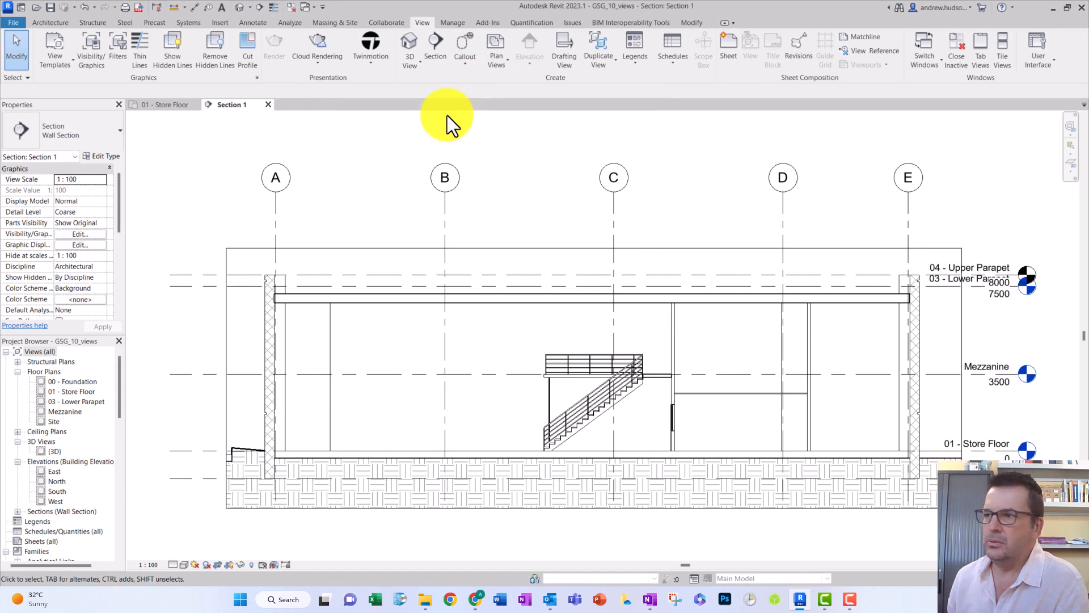
{"action": "left_click", "coordinate": [230, 566]}
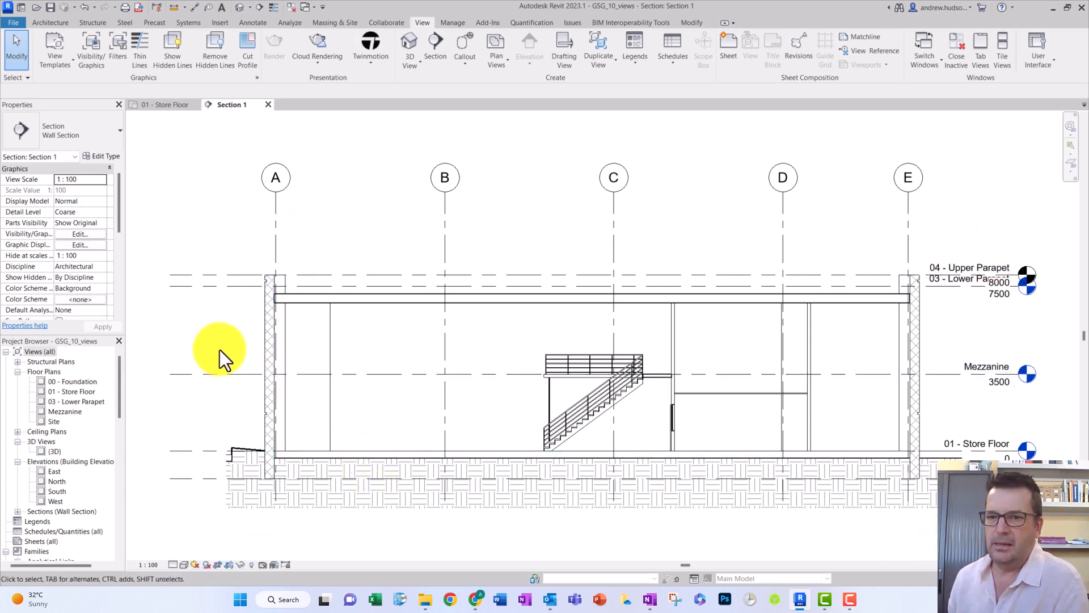
{"action": "scroll", "coordinate": [219, 342], "scroll_direction": "down", "scroll_amount": 2}
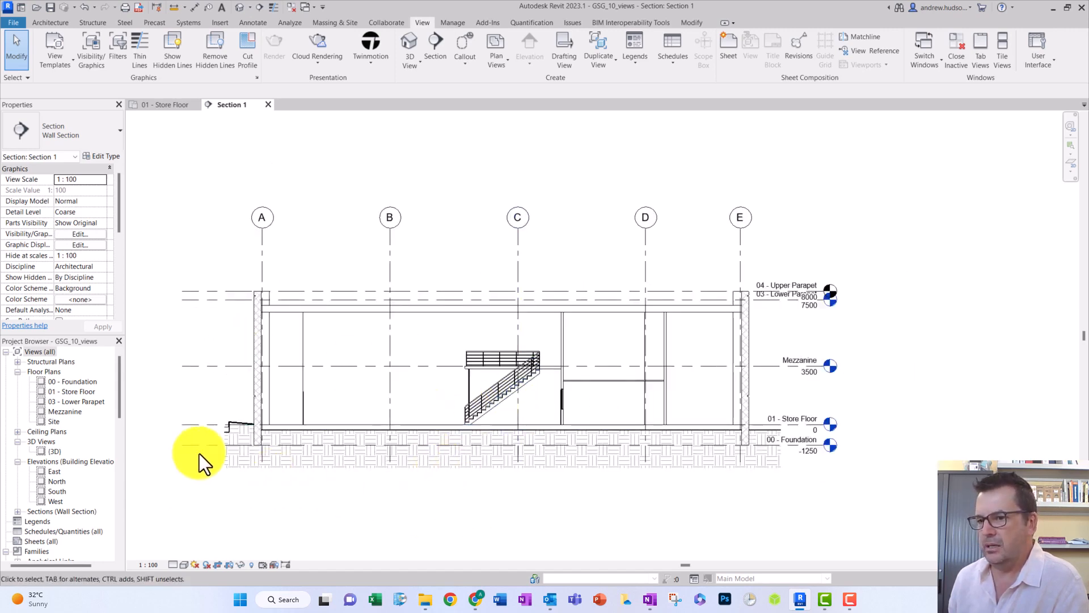
{"action": "left_click", "coordinate": [18, 513]}
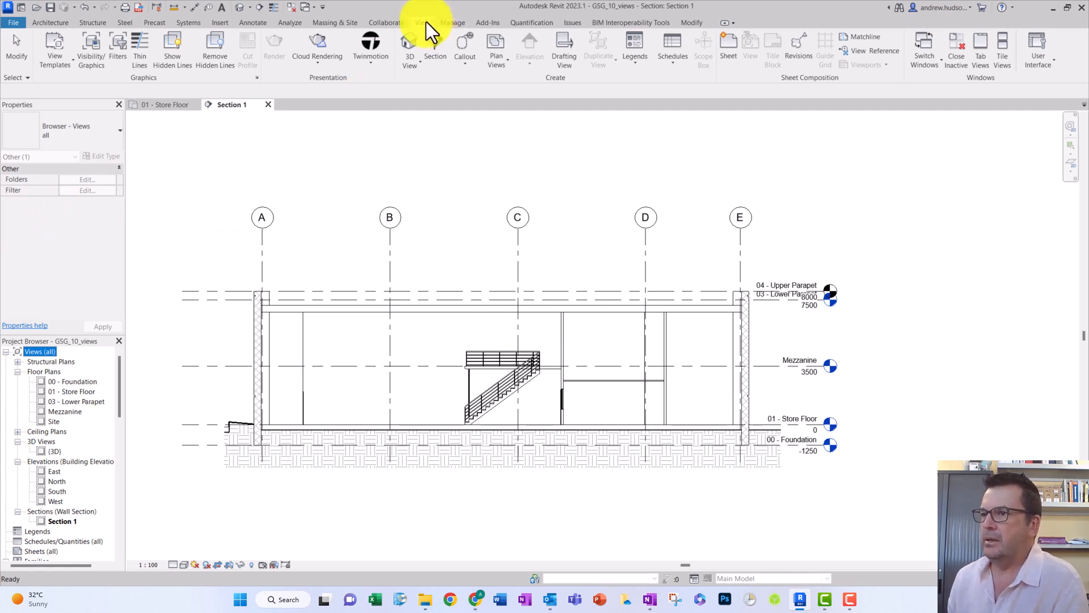
Create a Wall Section callout around the exterior wall at grid A, from below the foundation to above the upper parapet
{"action": "left_click", "coordinate": [465, 47]}
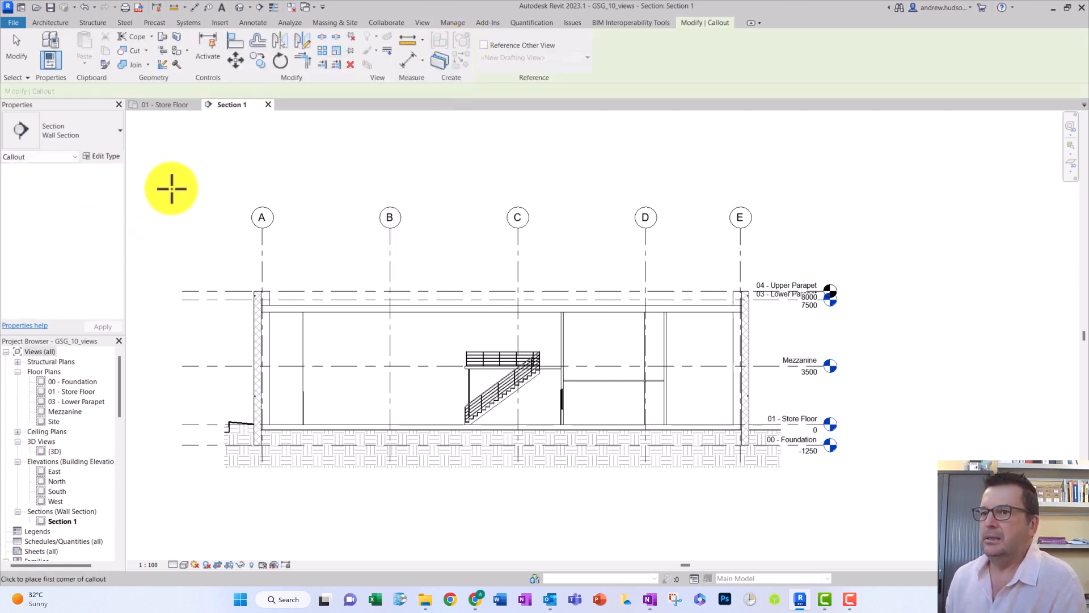
{"action": "left_click", "coordinate": [112, 134]}
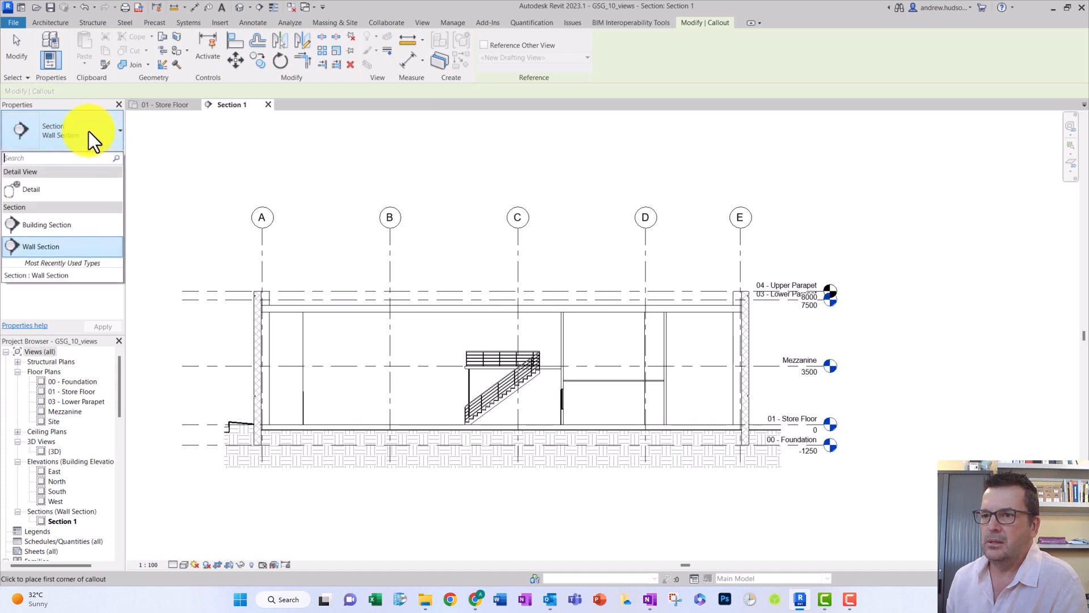
{"action": "left_click", "coordinate": [40, 247]}
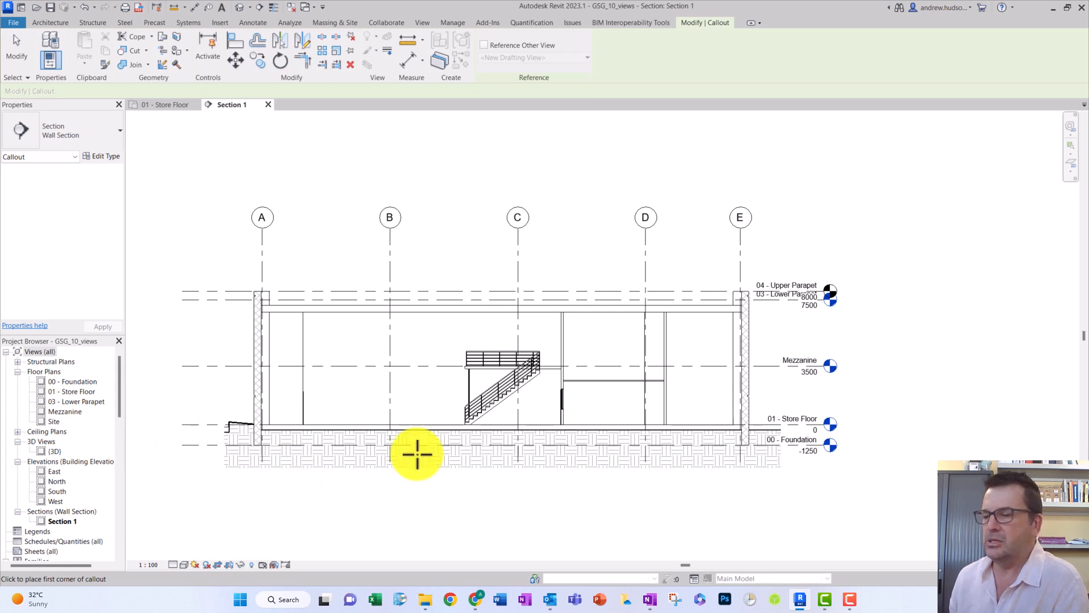
{"action": "left_click", "coordinate": [287, 454]}
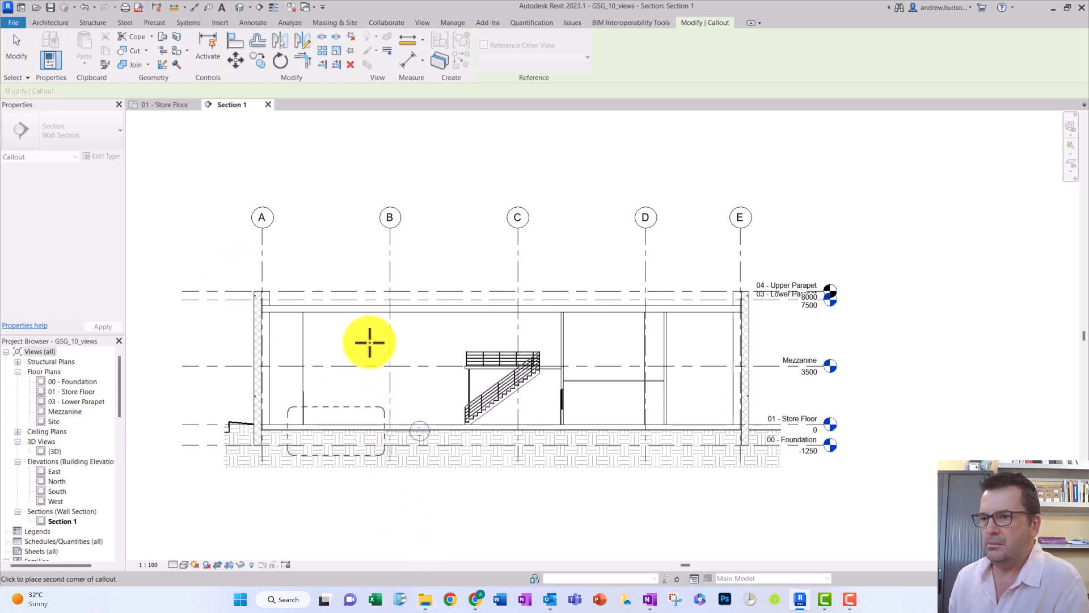
{"action": "left_click", "coordinate": [239, 275]}
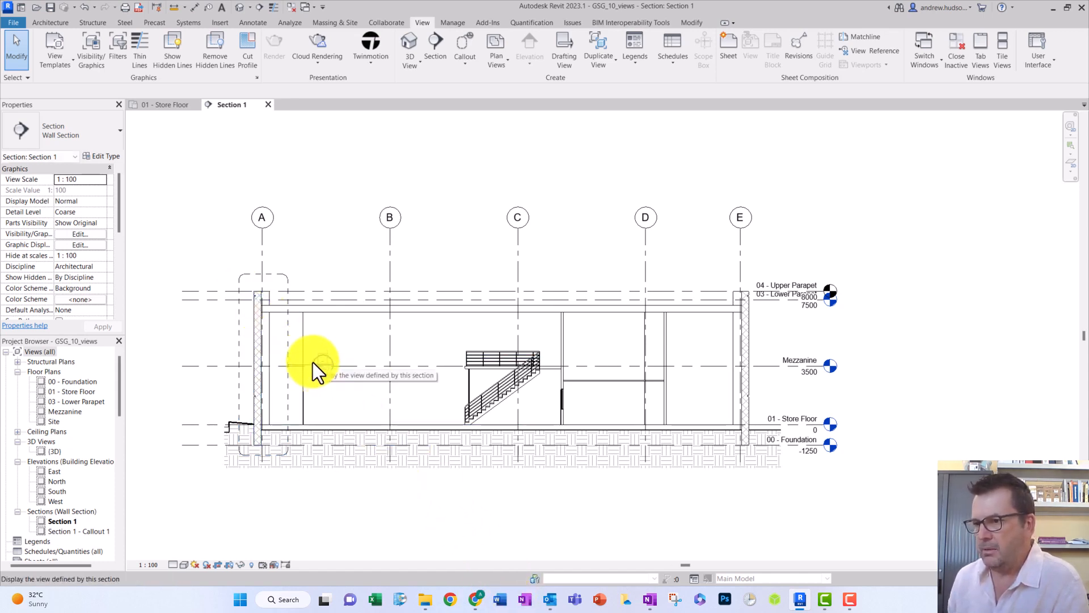
Move the wall section callout's head outside the building, above the callout's upper-left corner near grid A, and deselect the callout
{"action": "left_click_drag", "start_coordinate": [312, 362], "coordinate": [299, 293]}
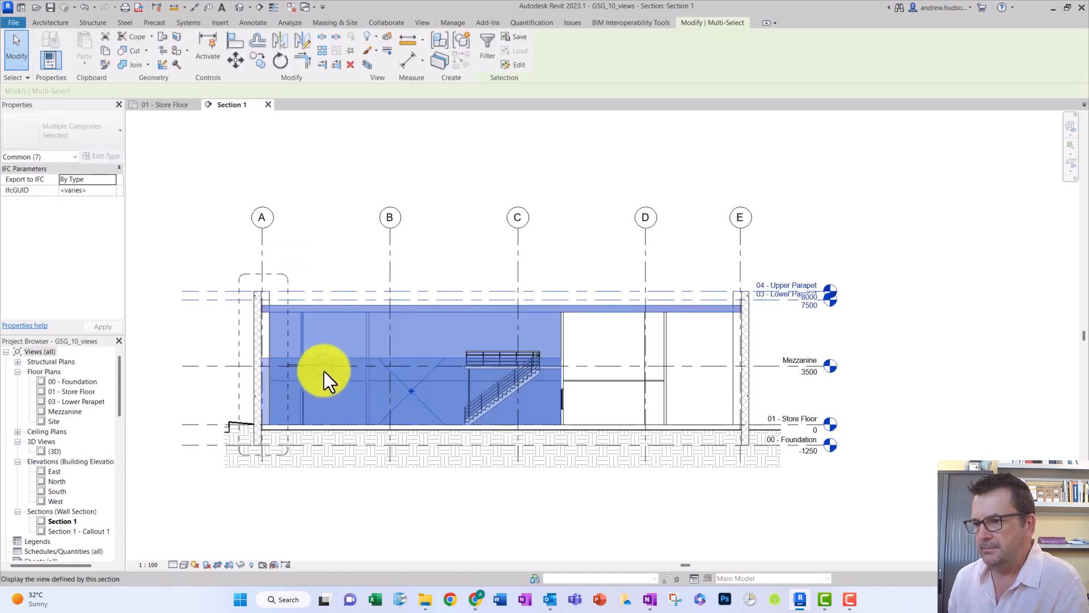
{"action": "left_click", "coordinate": [315, 201]}
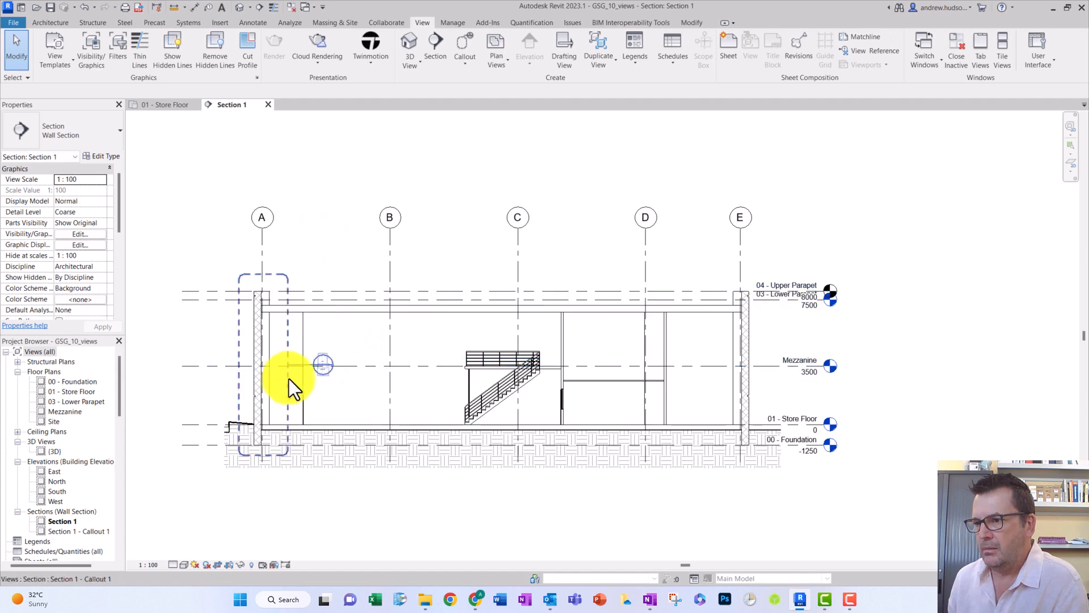
{"action": "left_click", "coordinate": [294, 364]}
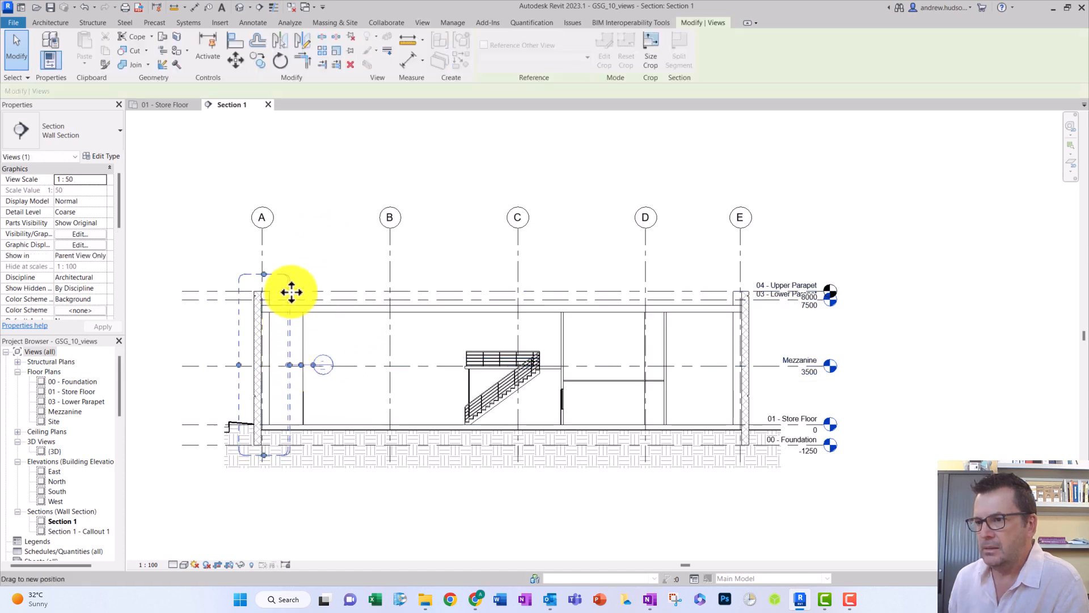
{"action": "left_click_drag", "start_coordinate": [288, 276], "coordinate": [207, 236]}
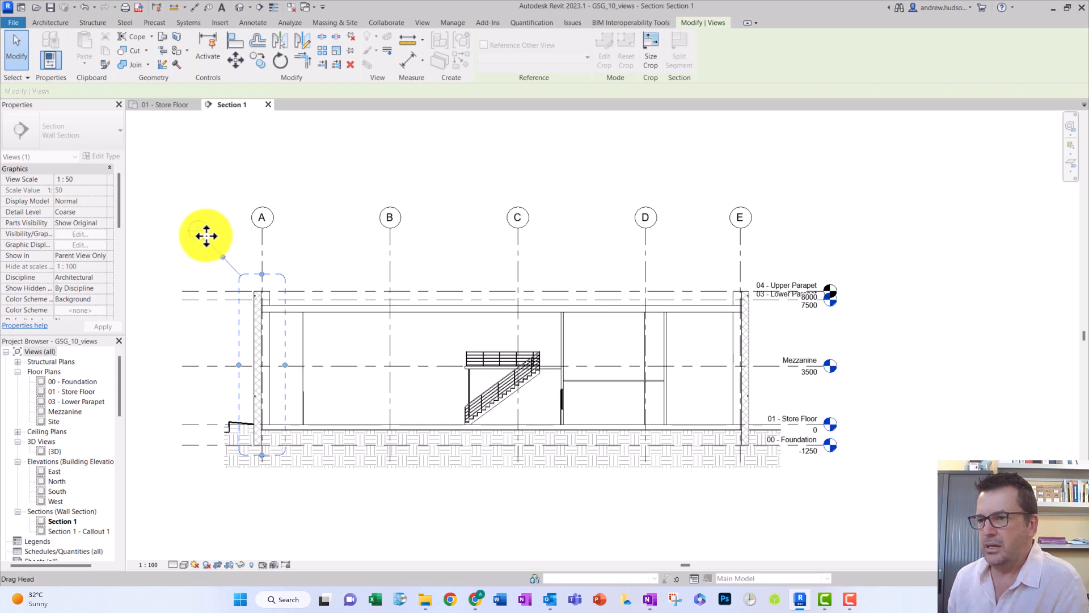
{"action": "left_click", "coordinate": [156, 501]}
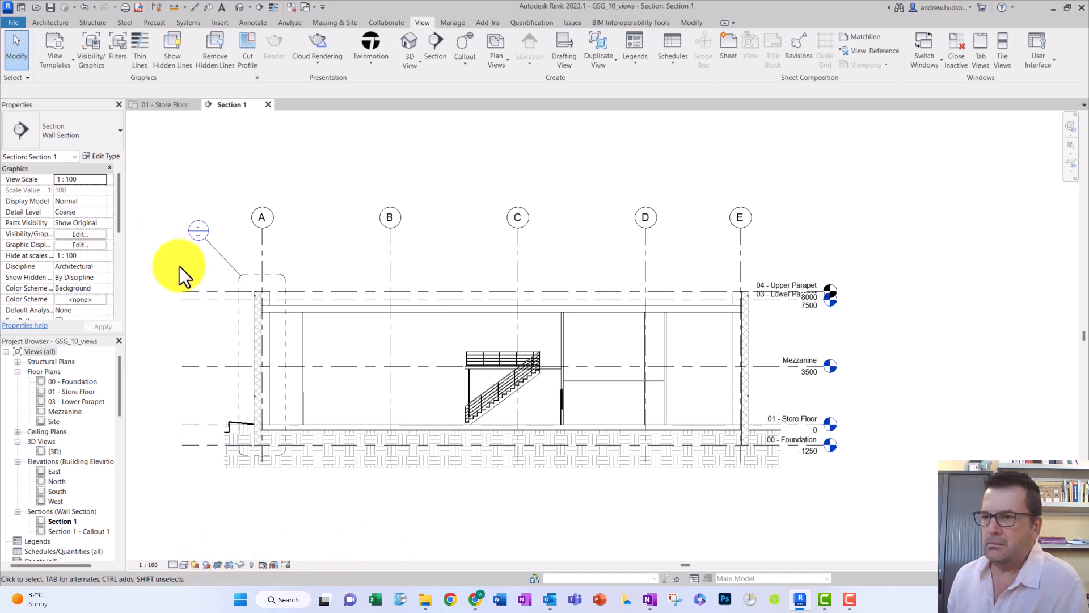
Check the section view for hidden elements, and set its detail level to Medium
{"action": "left_click", "coordinate": [249, 566]}
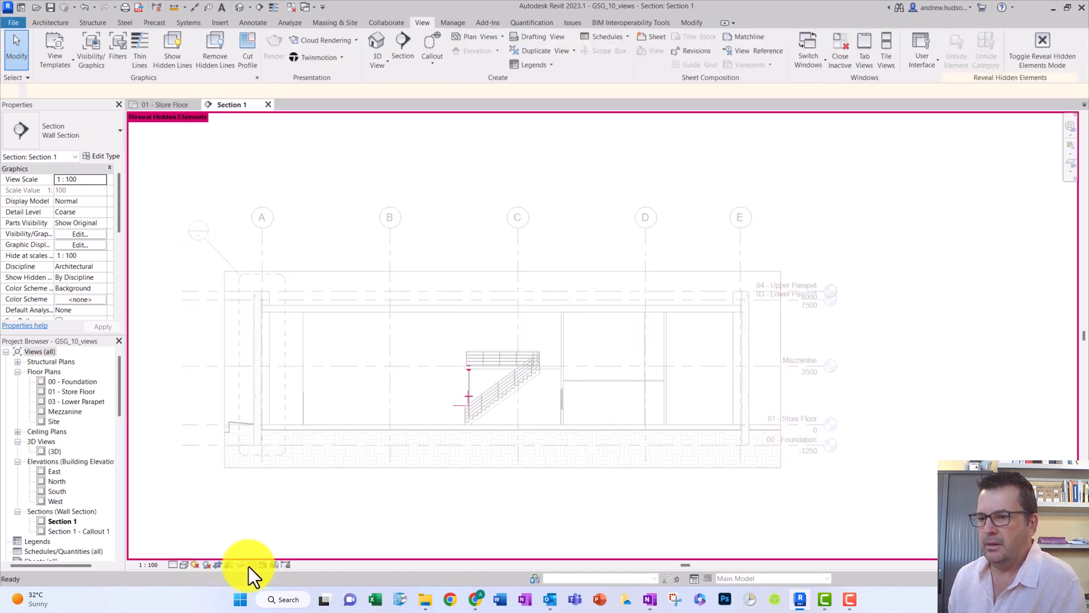
{"action": "left_click", "coordinate": [248, 566]}
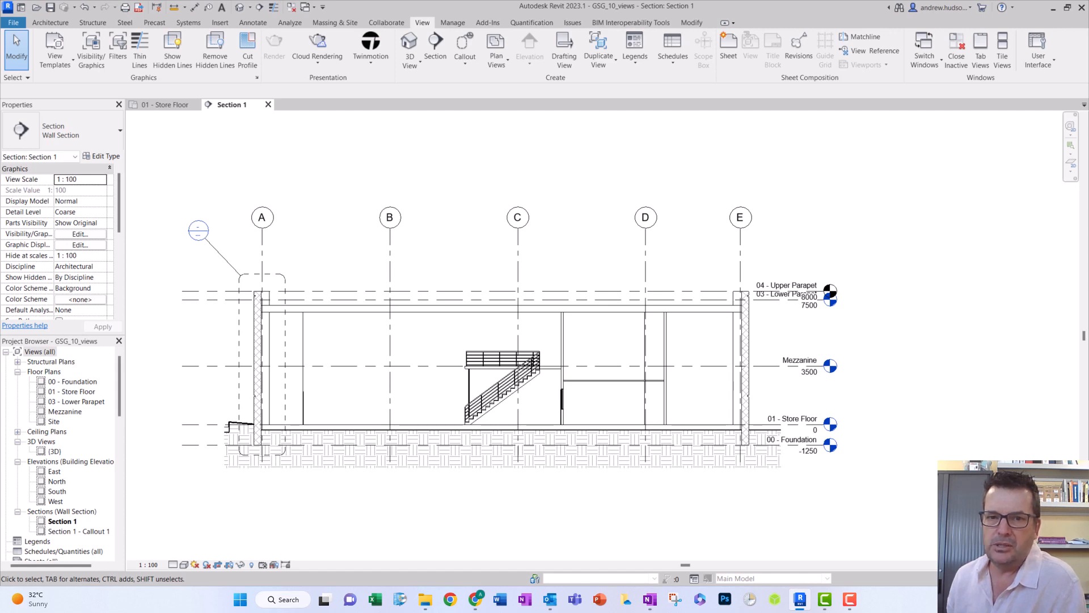
{"action": "left_click", "coordinate": [171, 565]}
{"action": "left_click", "coordinate": [177, 544]}
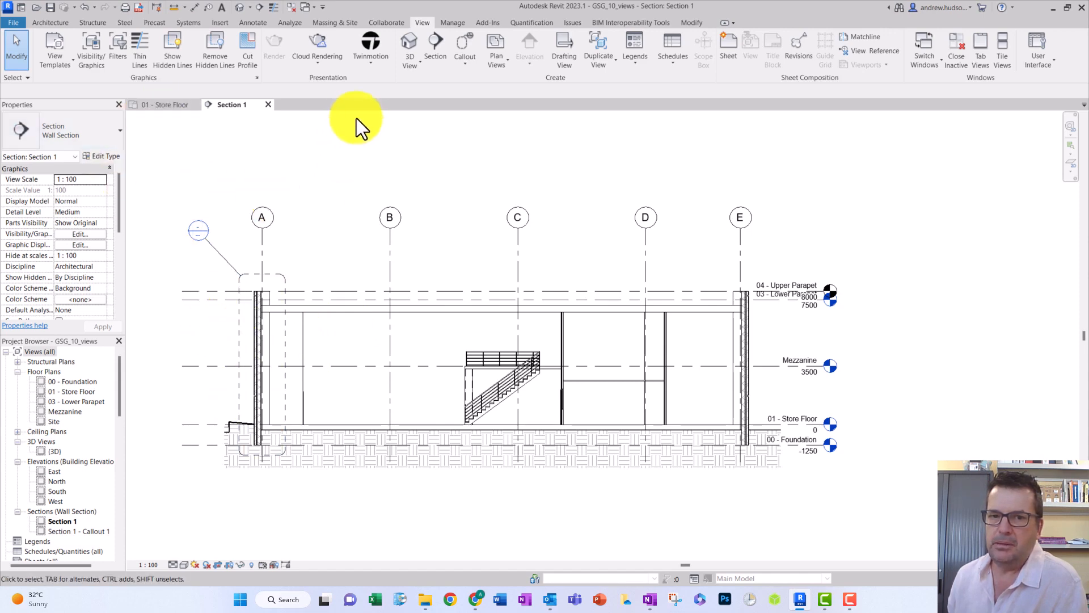
{"action": "left_click", "coordinate": [462, 45]}
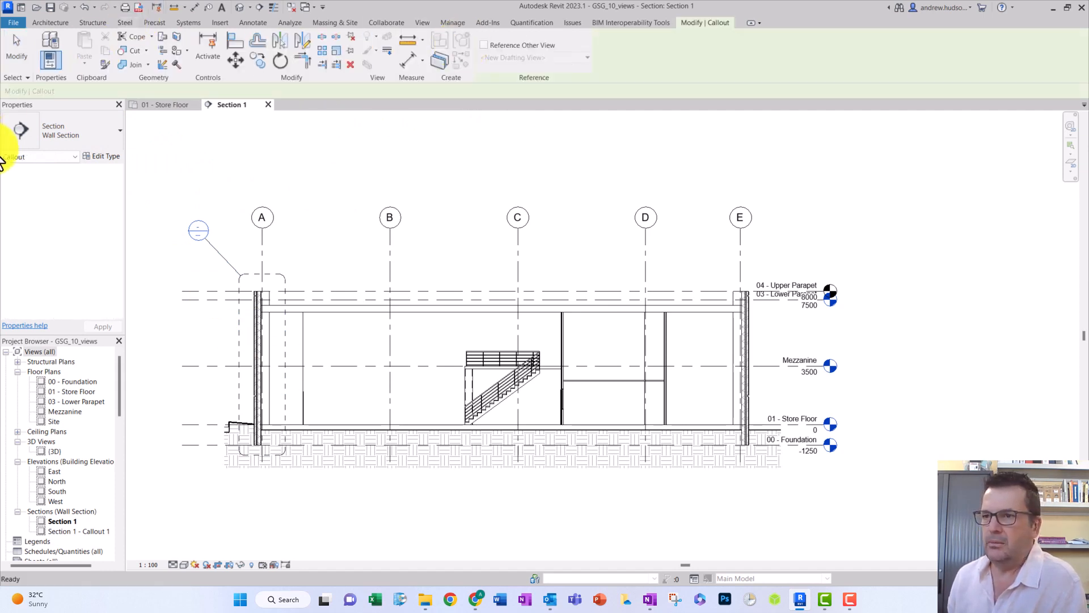
{"action": "left_click", "coordinate": [118, 135]}
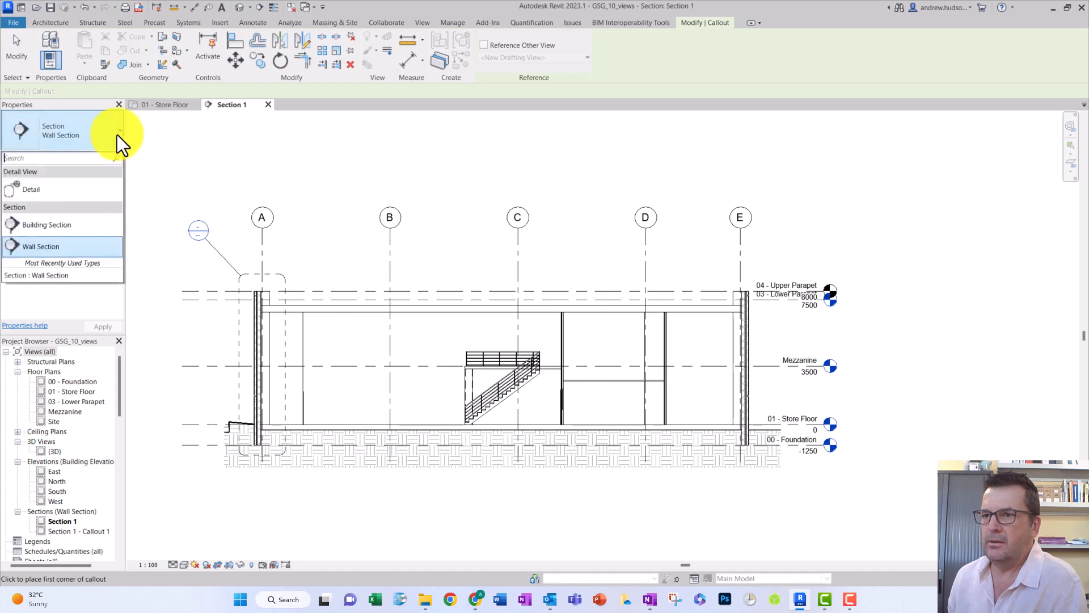
{"action": "left_click", "coordinate": [25, 190]}
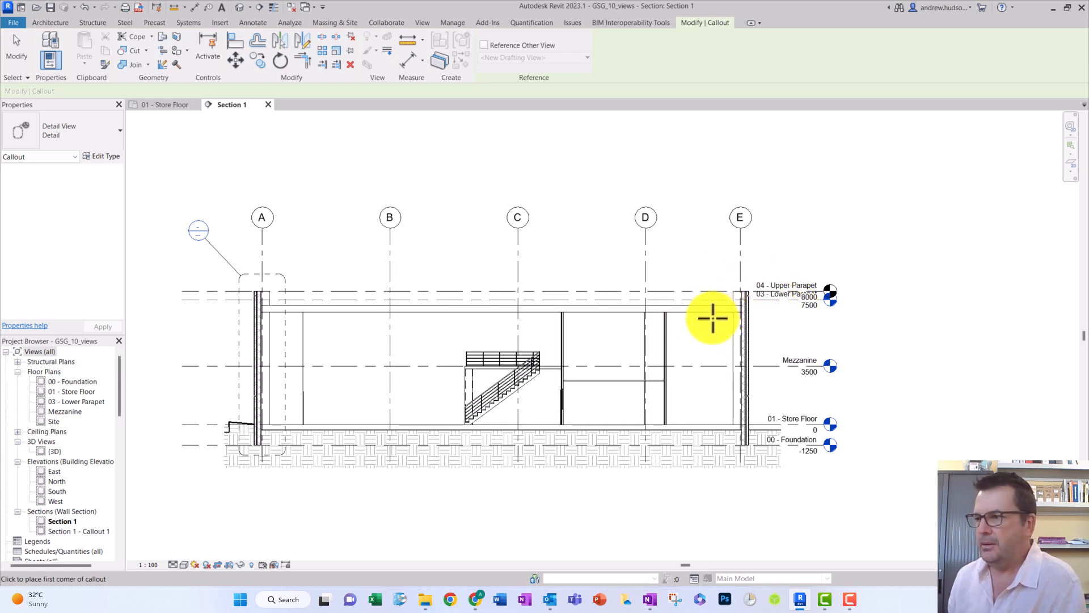
{"action": "left_click", "coordinate": [727, 339]}
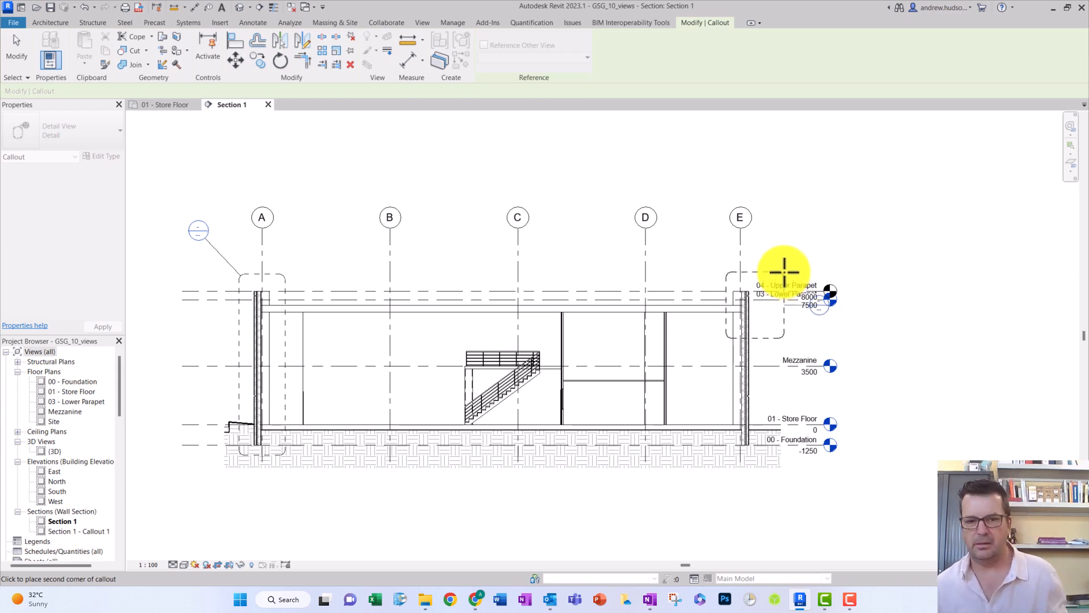
{"action": "key", "text": "Escape"}
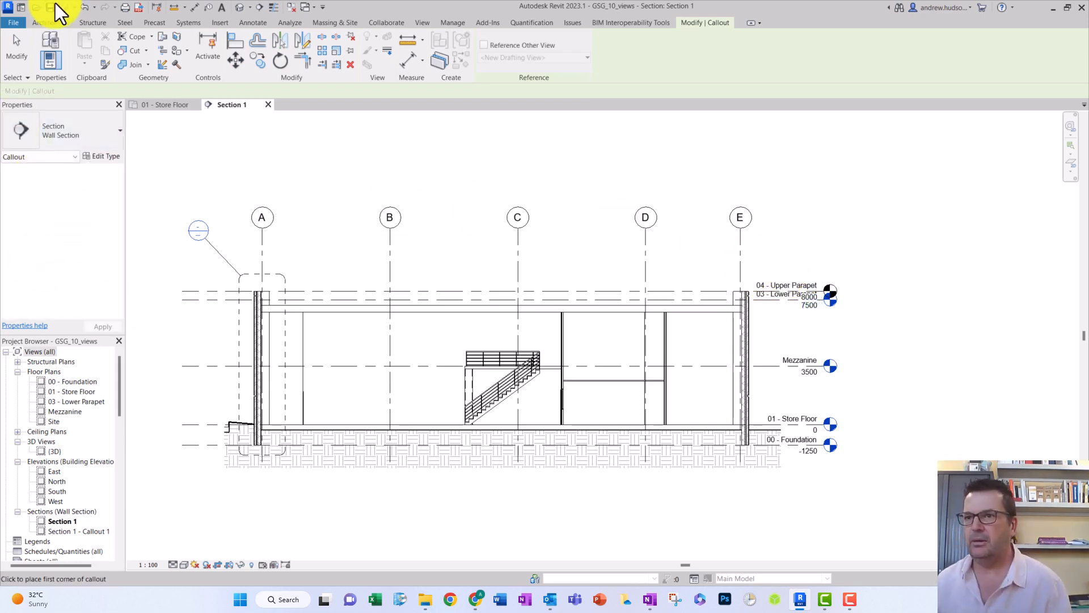
{"action": "left_click", "coordinate": [25, 46]}
{"action": "left_click", "coordinate": [237, 285]}
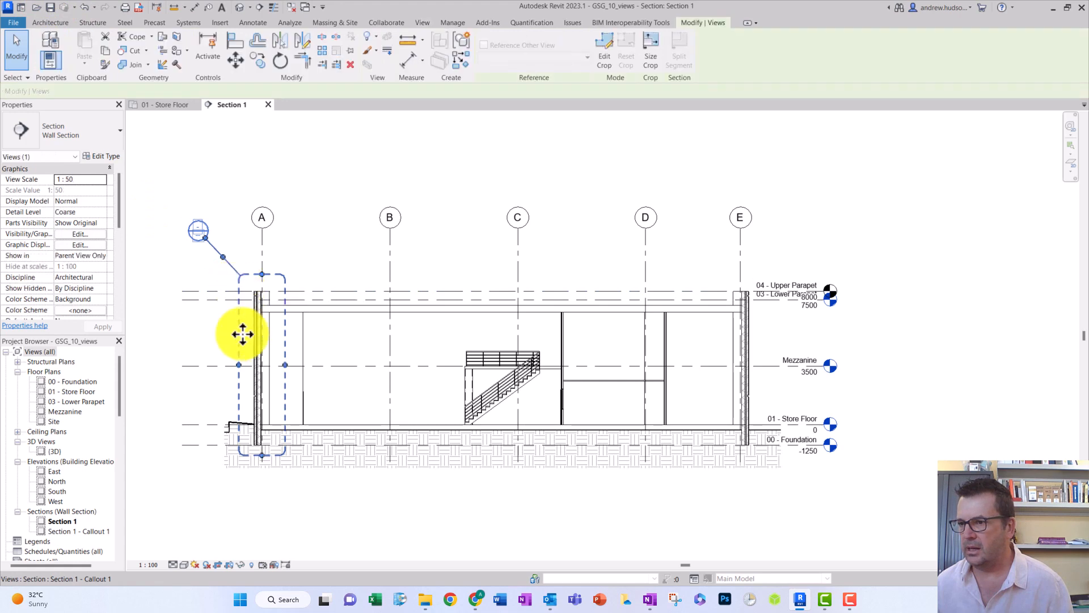
{"action": "key", "text": "Escape"}
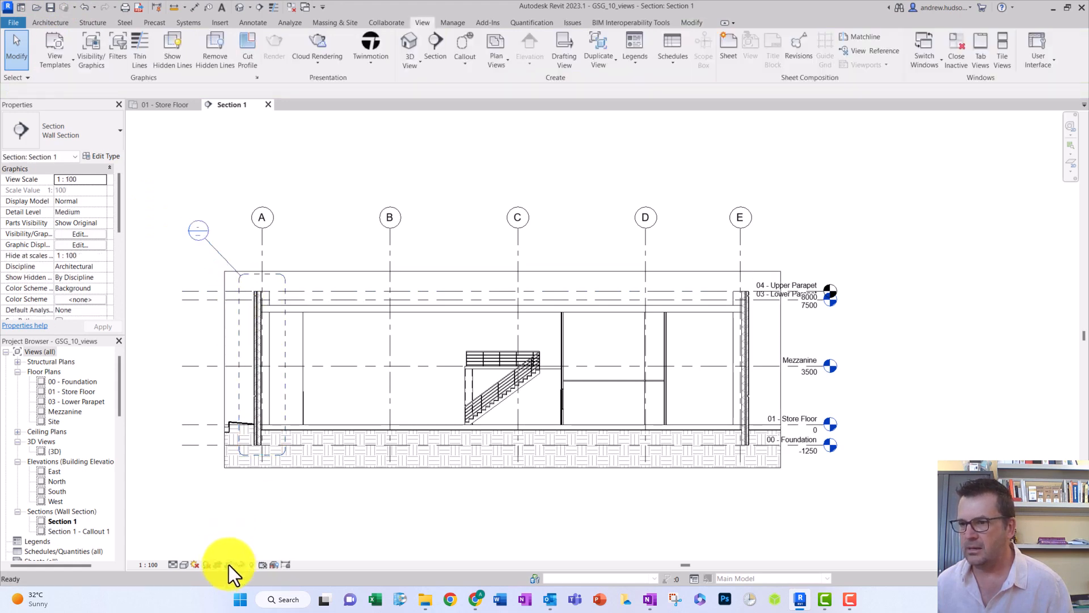
{"action": "left_click", "coordinate": [229, 564]}
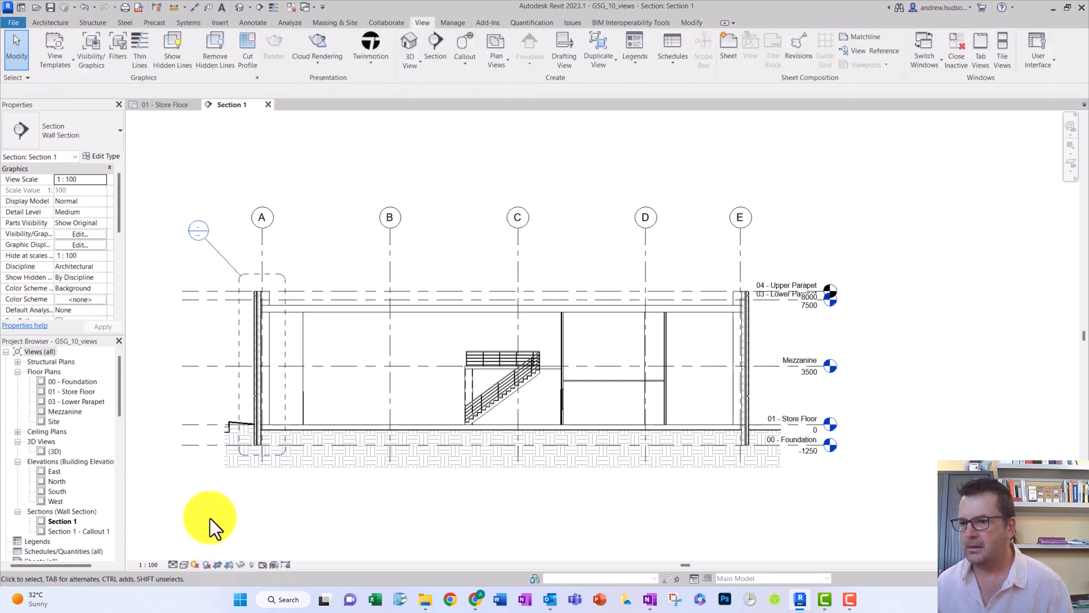
{"action": "left_click", "coordinate": [239, 342]}
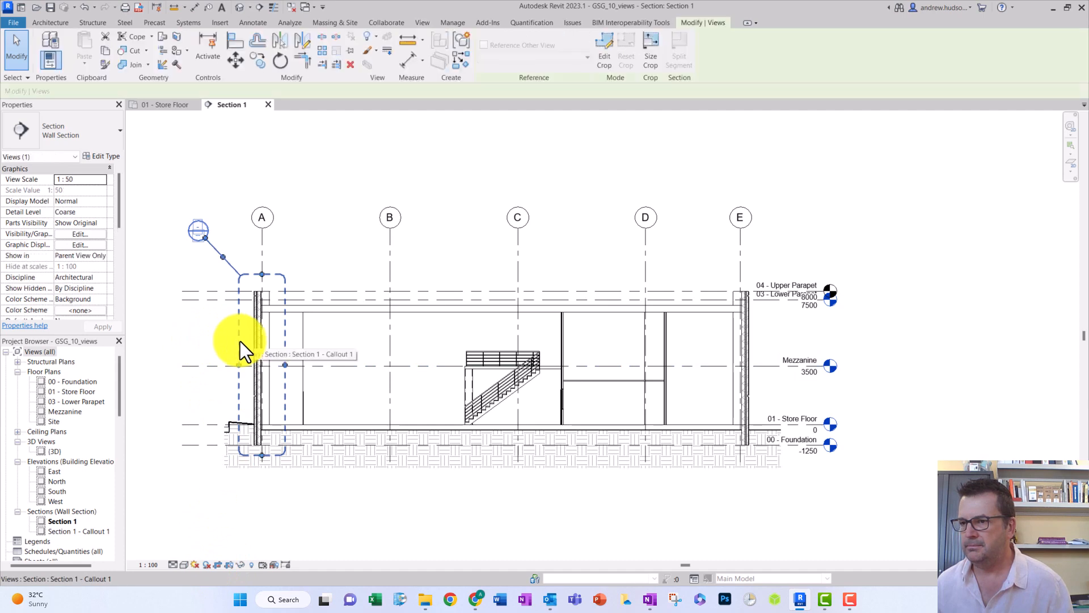
{"action": "key", "text": "Escape"}
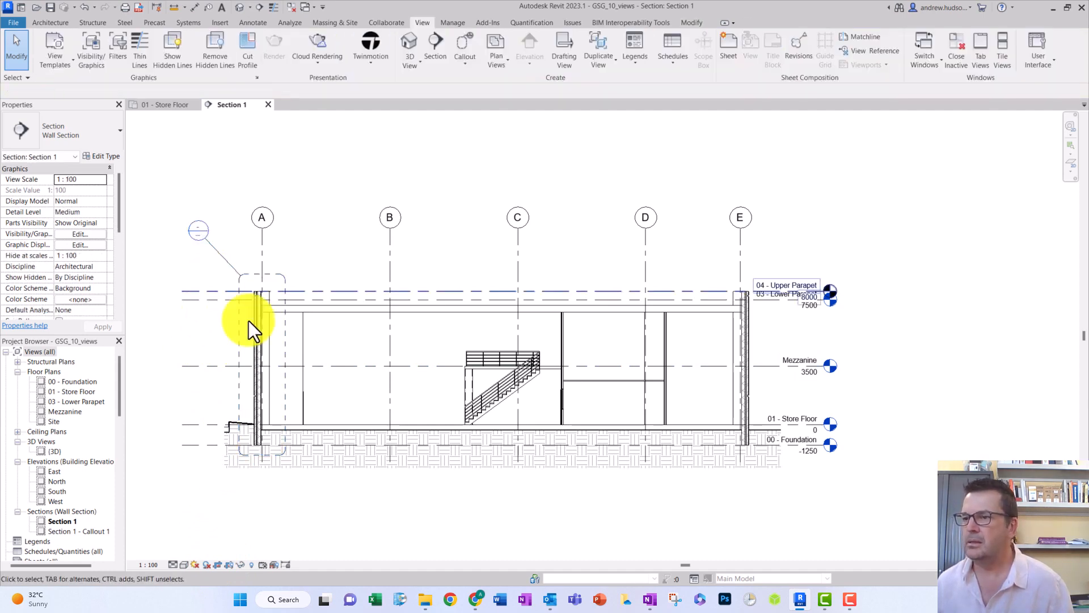
Create a Detail View callout around the parapet and roof junction of the exterior wall at grid E
{"action": "left_click", "coordinate": [465, 51]}
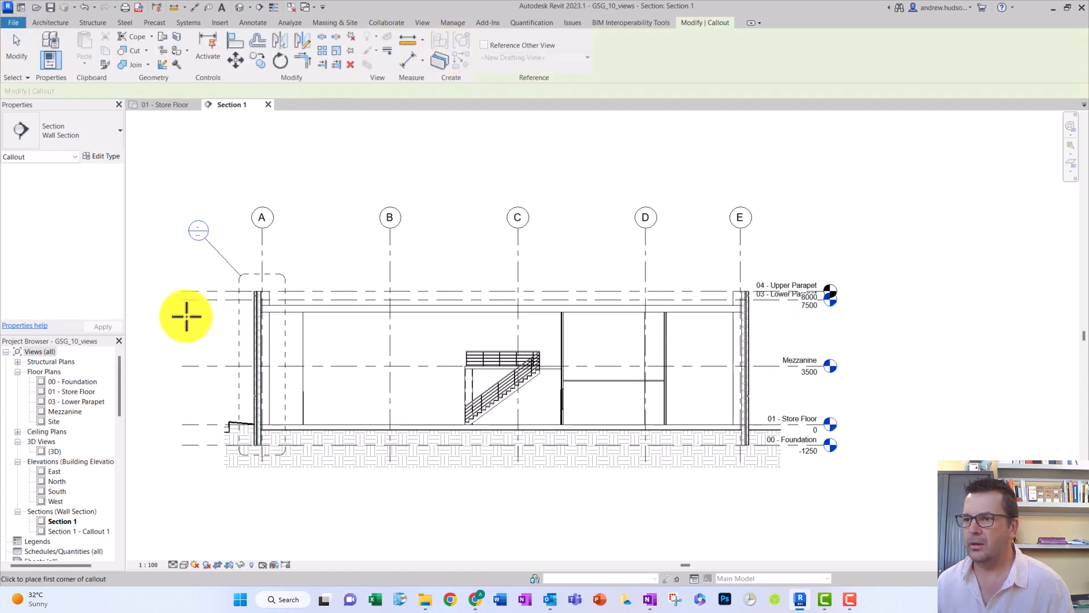
{"action": "left_click", "coordinate": [85, 131]}
{"action": "left_click", "coordinate": [67, 190]}
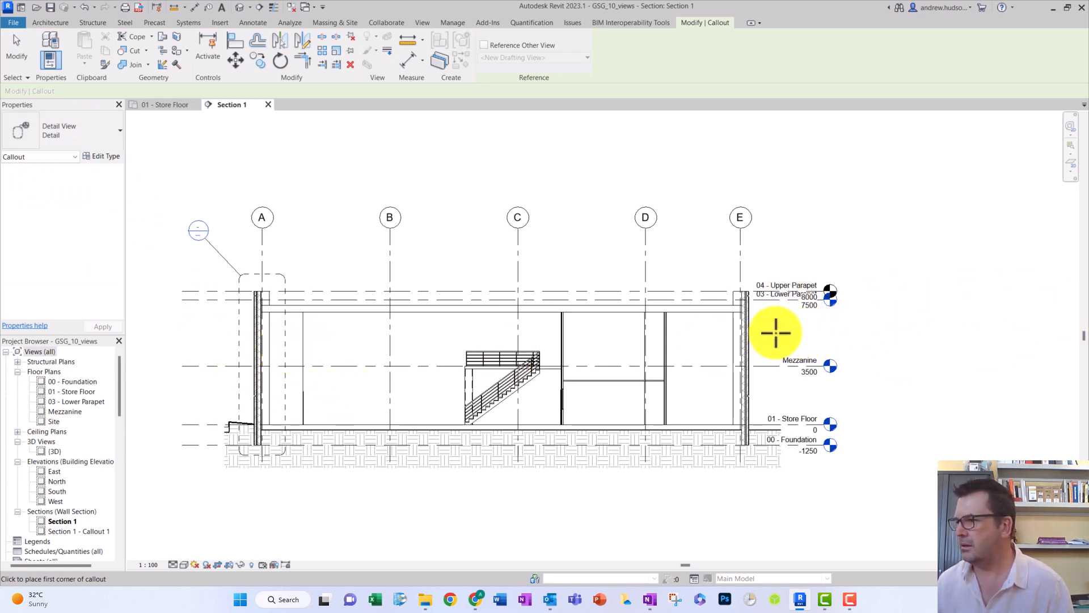
{"action": "left_click", "coordinate": [723, 340]}
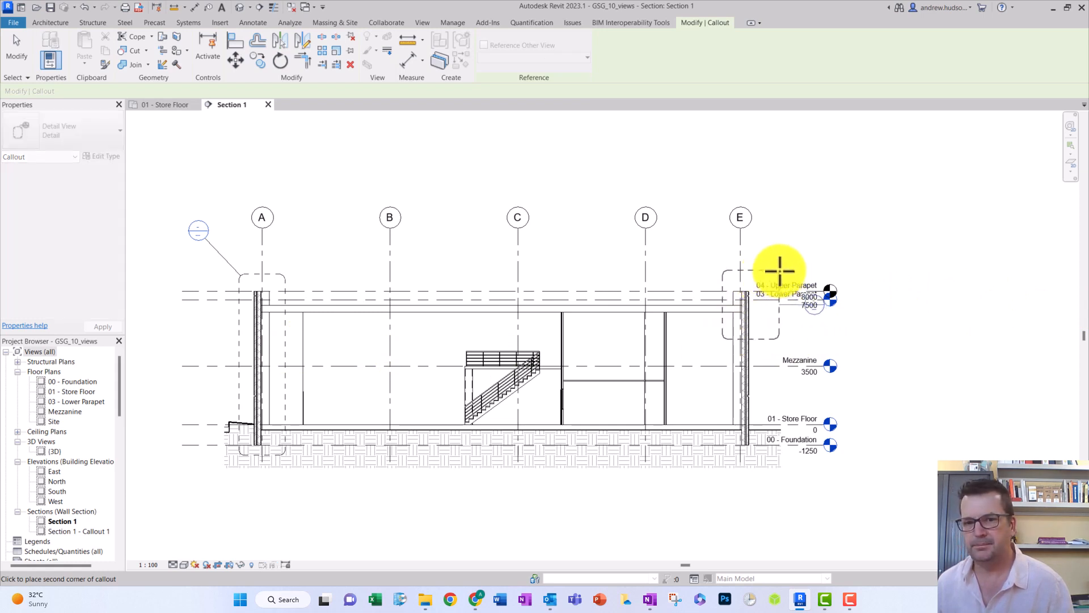
{"action": "left_click", "coordinate": [780, 270]}
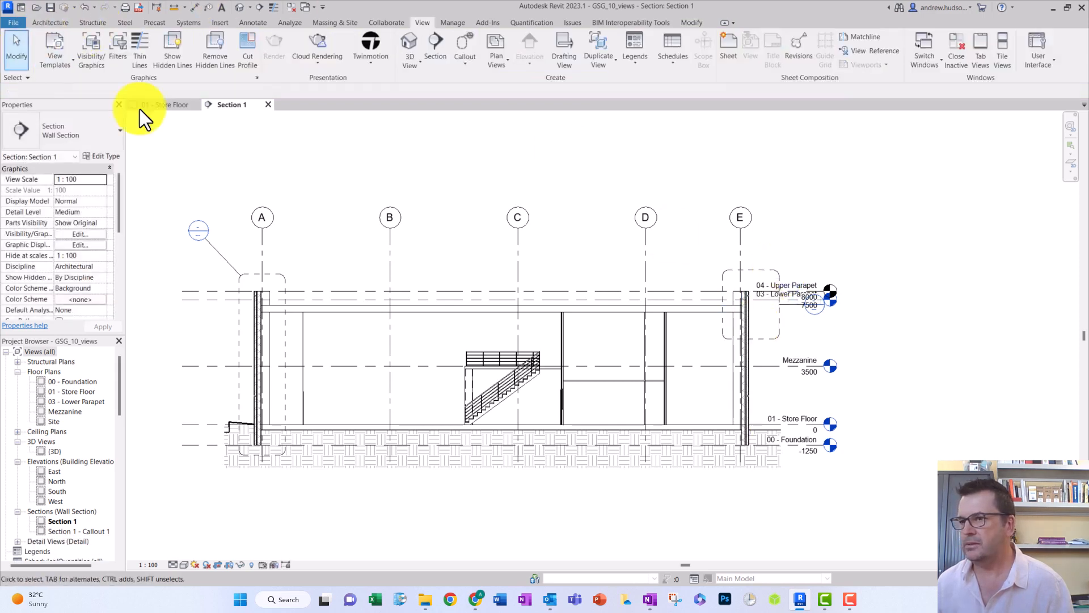
Adjust the detail callout's boundary around the grid E parapet, and move its head above the boundary's upper-left corner
{"action": "left_click", "coordinate": [759, 338]}
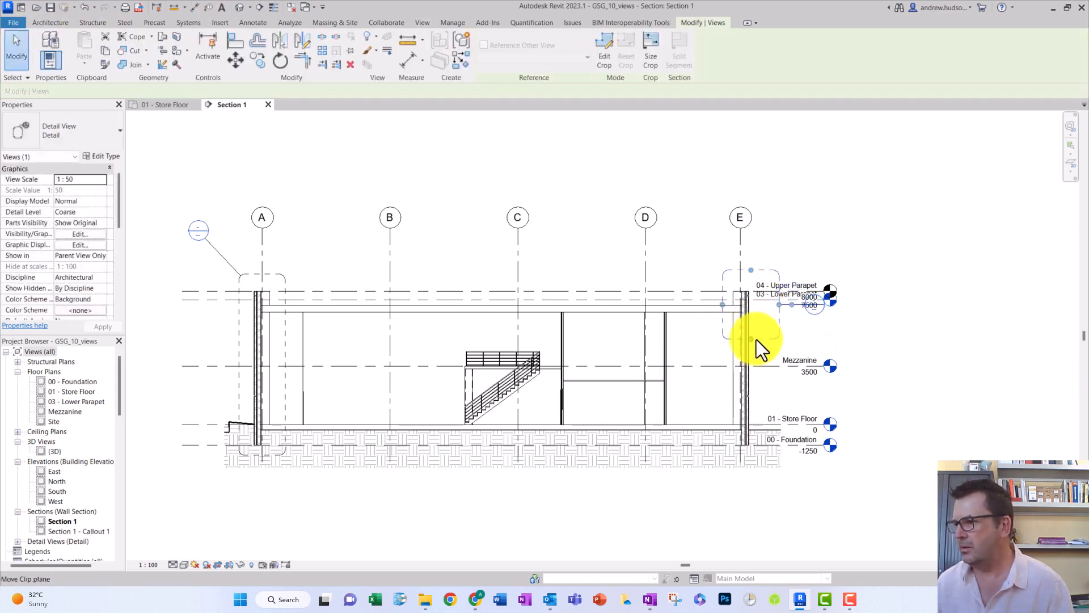
{"action": "left_click_drag", "start_coordinate": [753, 350], "coordinate": [755, 355]}
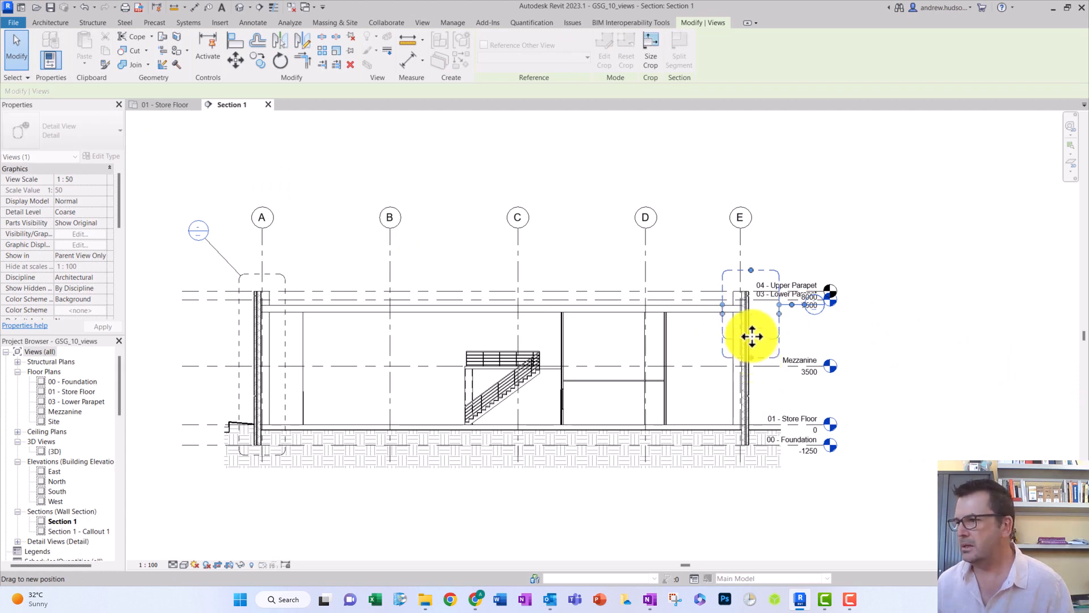
{"action": "left_click_drag", "start_coordinate": [723, 313], "coordinate": [718, 313]}
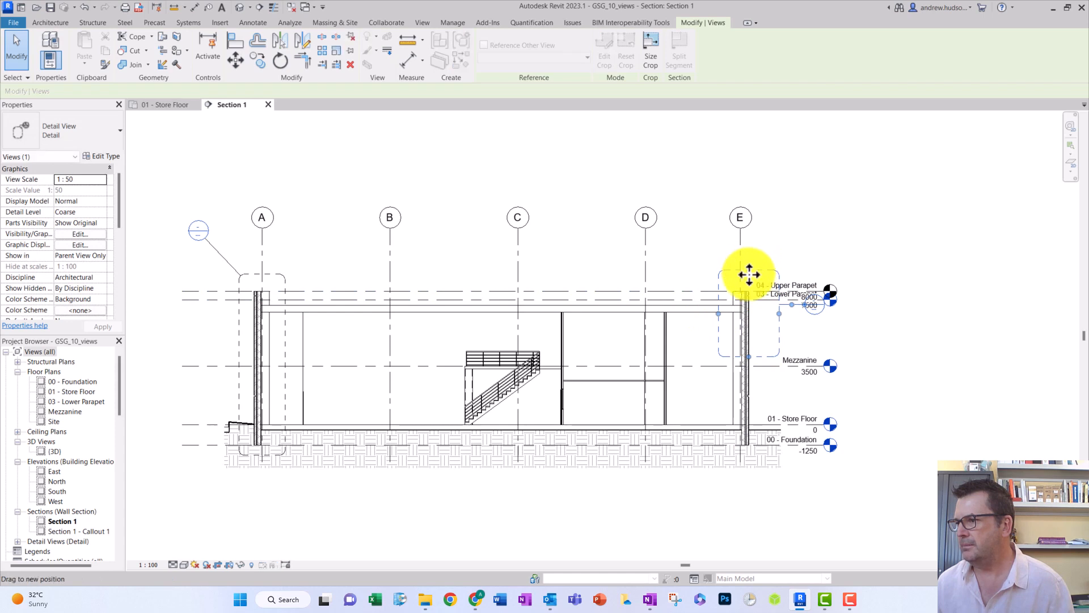
{"action": "left_click_drag", "start_coordinate": [748, 271], "coordinate": [749, 279]}
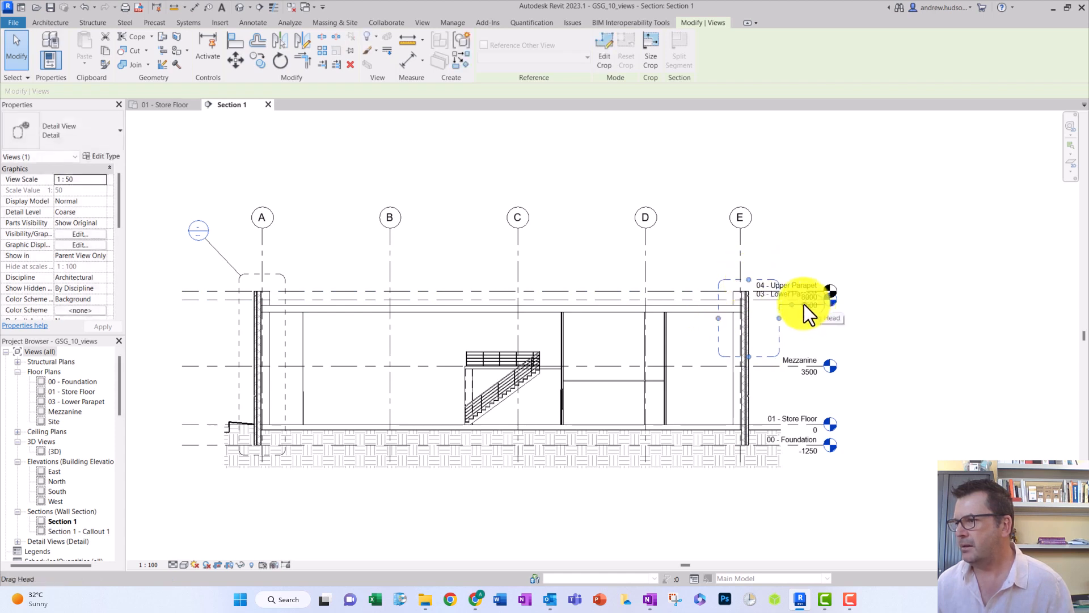
{"action": "left_click_drag", "start_coordinate": [804, 304], "coordinate": [706, 247]}
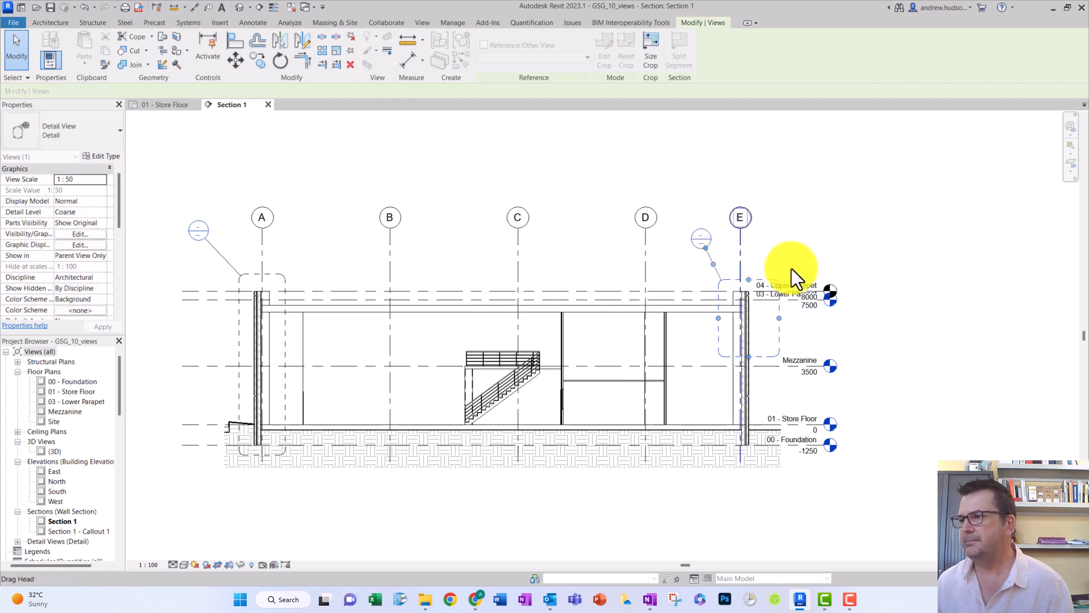
{"action": "left_click", "coordinate": [818, 231]}
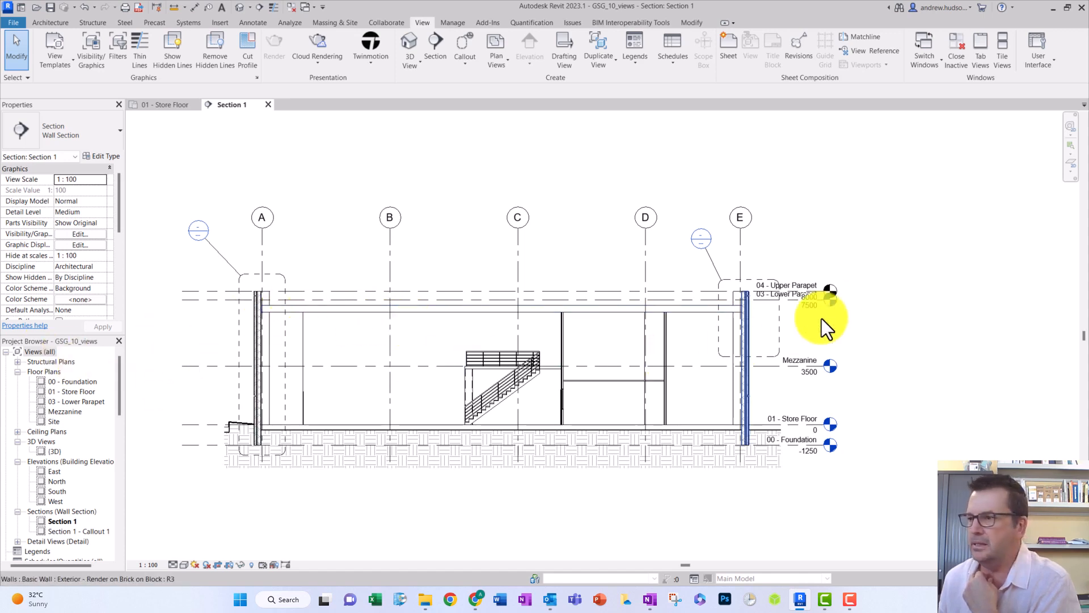
Open the grid E parapet callout's detail view, hide its crop region, and return to the Section 1 view
{"action": "double_click", "coordinate": [703, 248]}
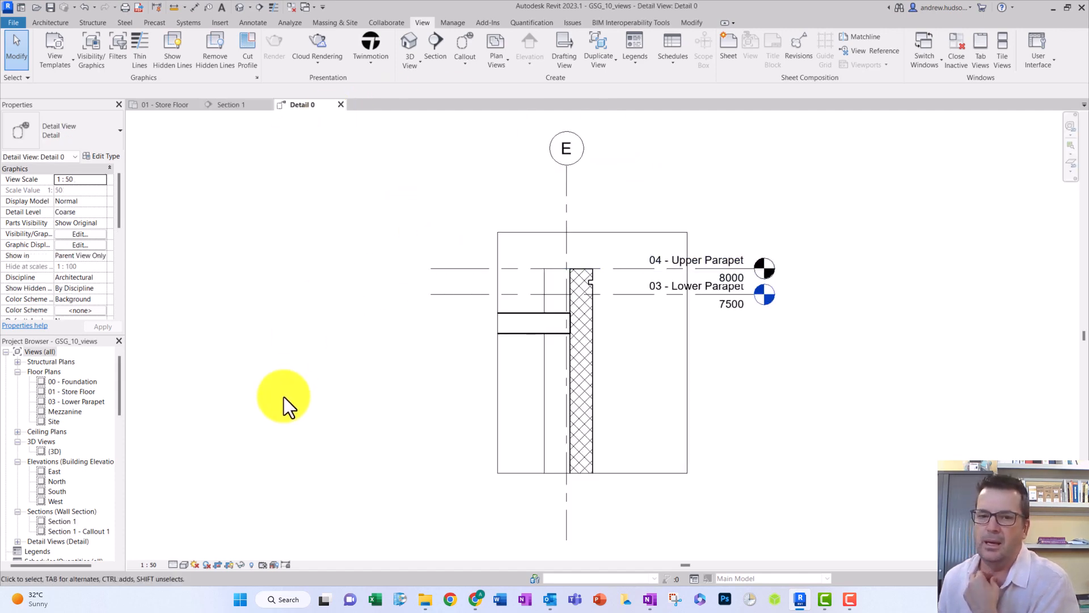
{"action": "left_click", "coordinate": [229, 564]}
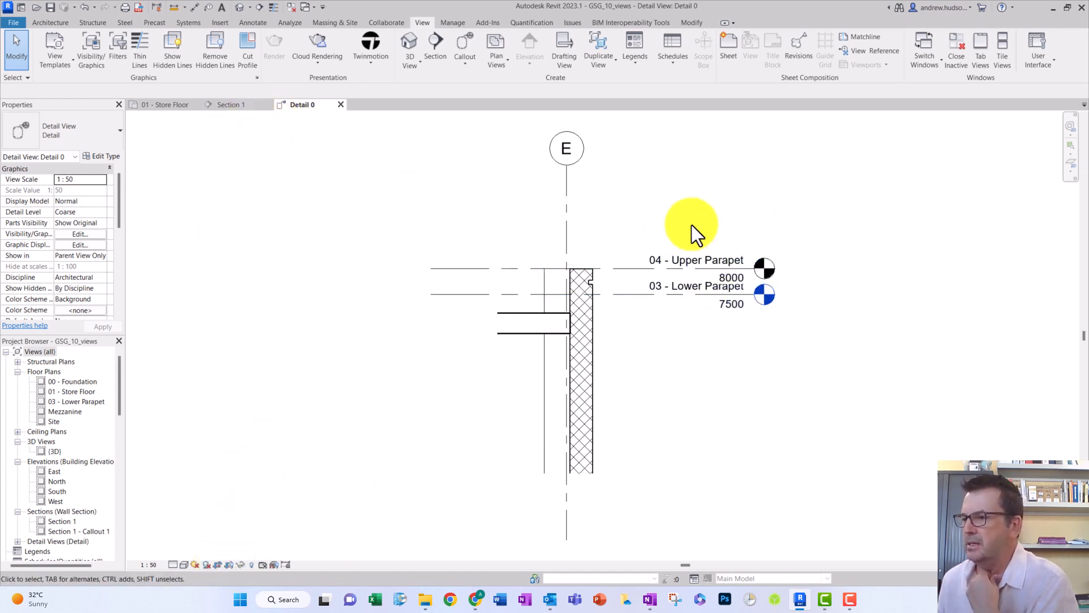
{"action": "left_click", "coordinate": [237, 107]}
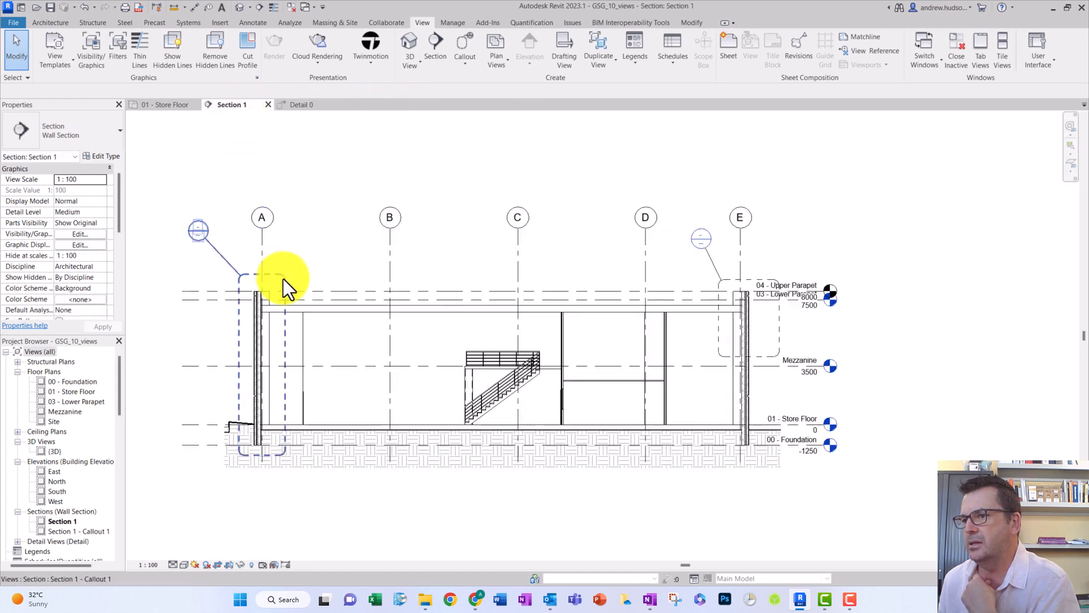
Open the grid A wall section callout's view and hide its crop region, returning to Section 1 by way of the parapet detail view
{"action": "double_click", "coordinate": [202, 240]}
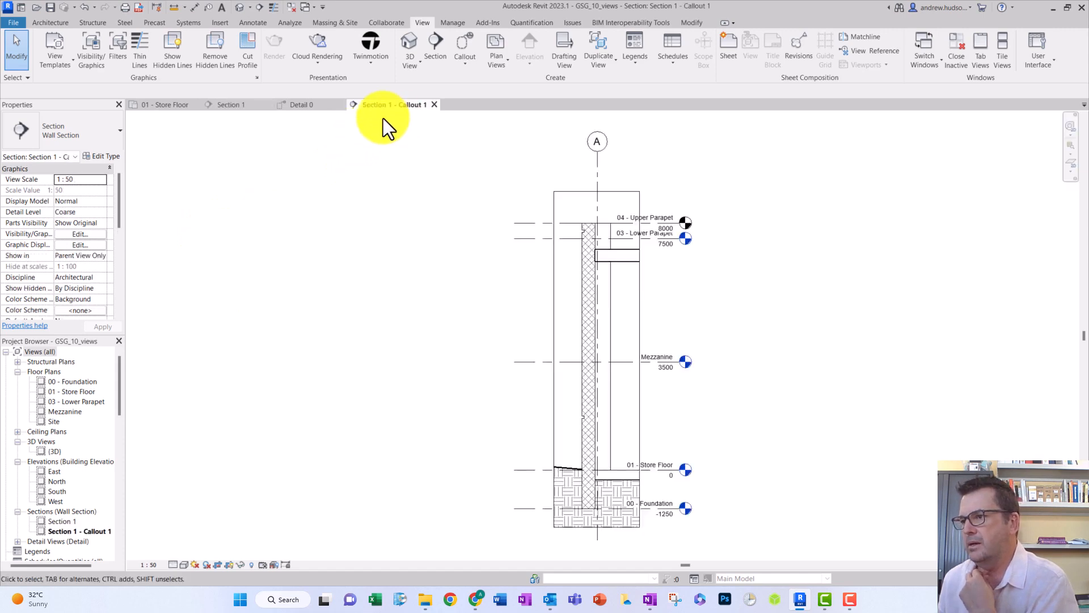
{"action": "left_click", "coordinate": [227, 565]}
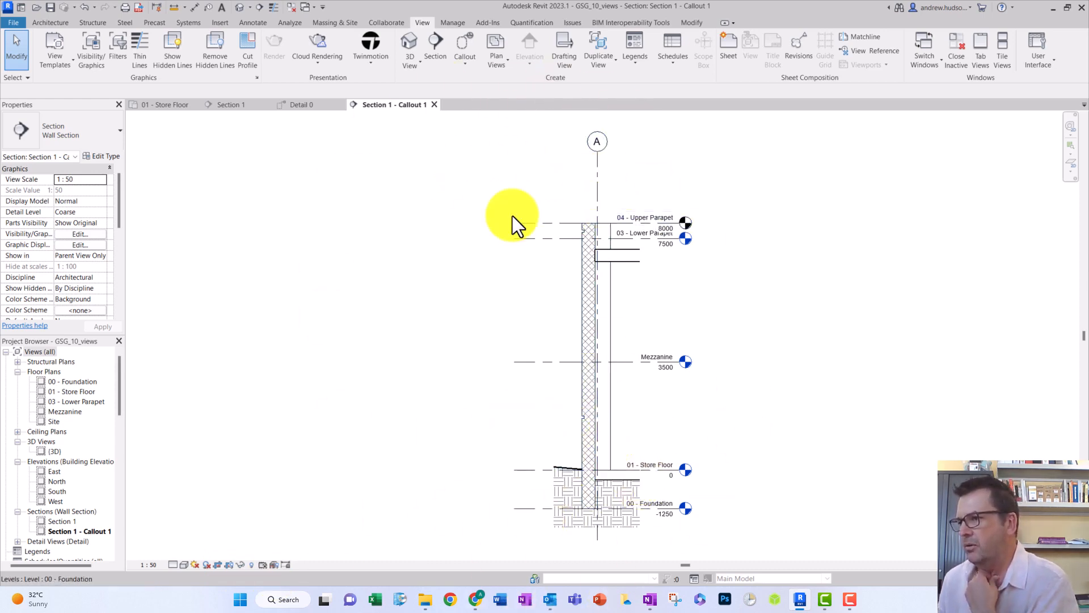
{"action": "left_click", "coordinate": [285, 107]}
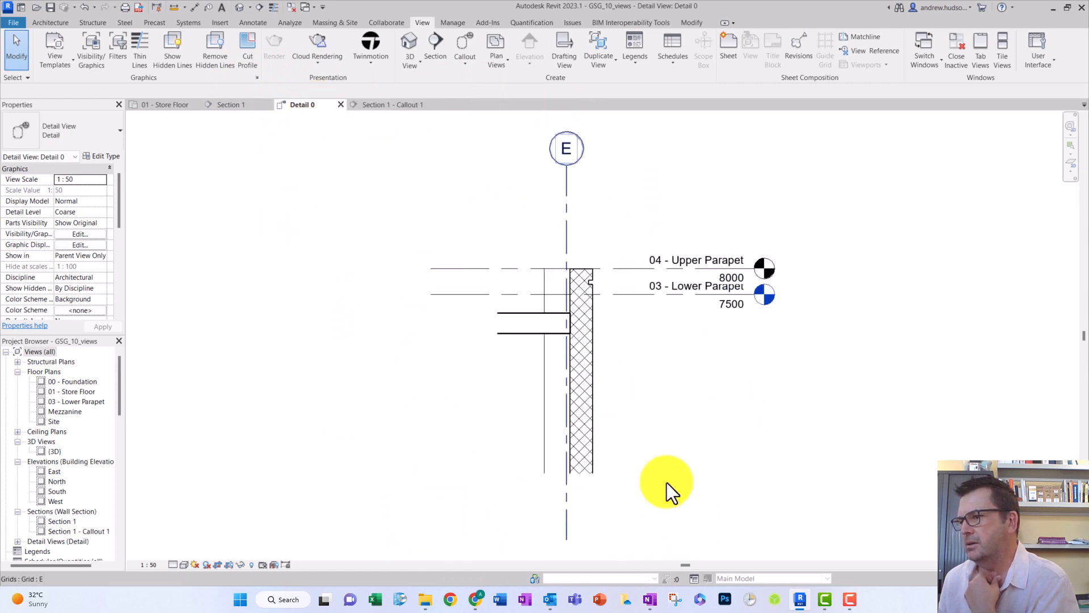
{"action": "left_click", "coordinate": [238, 106]}
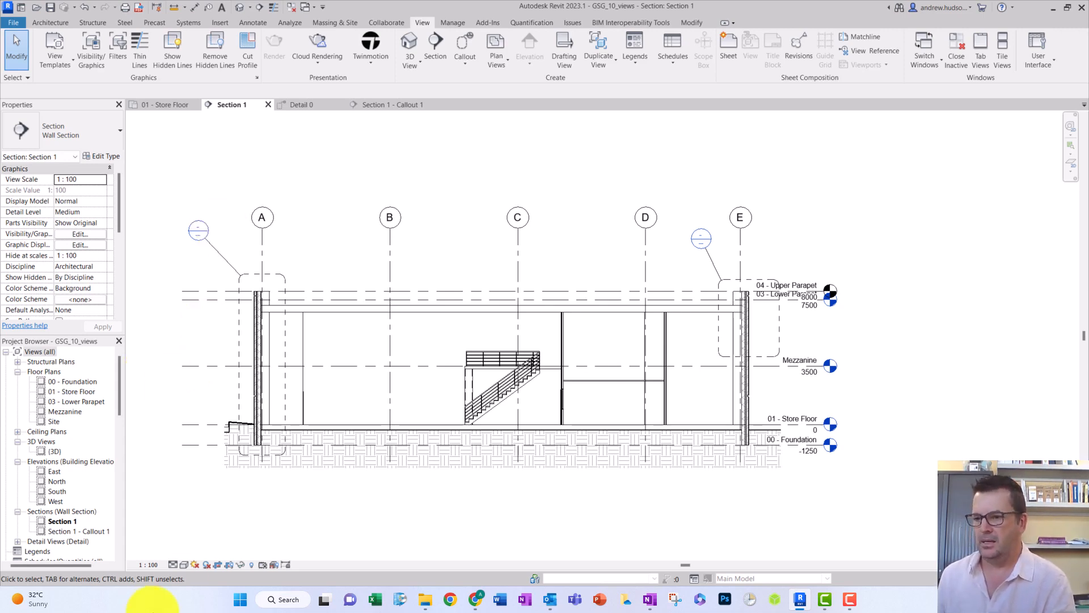
Set the visual style of the Section 1 view to Consistent Colors
{"action": "left_click", "coordinate": [183, 564]}
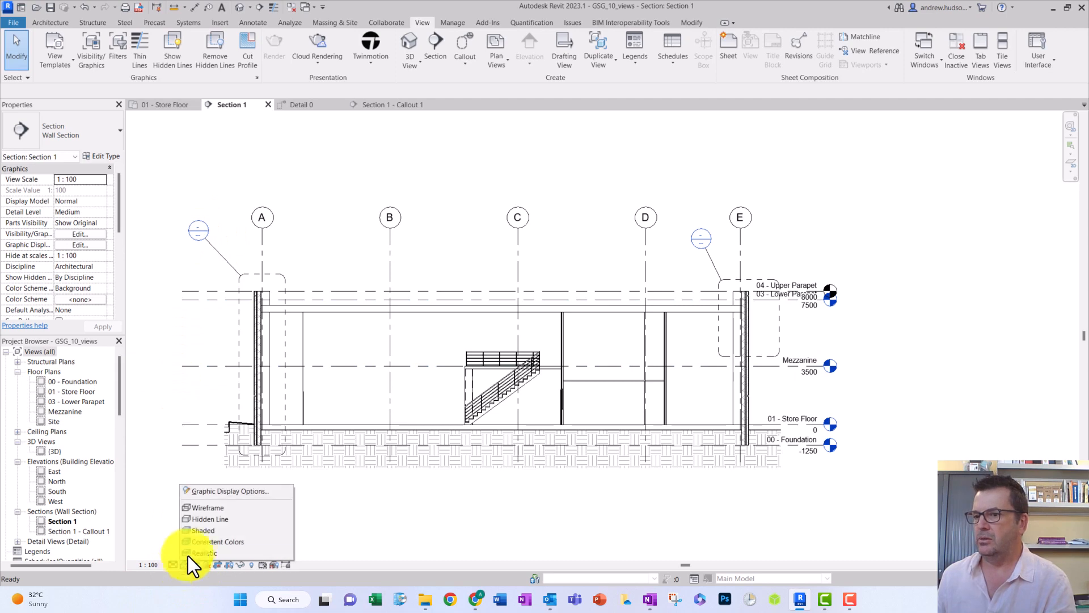
{"action": "left_click", "coordinate": [192, 542]}
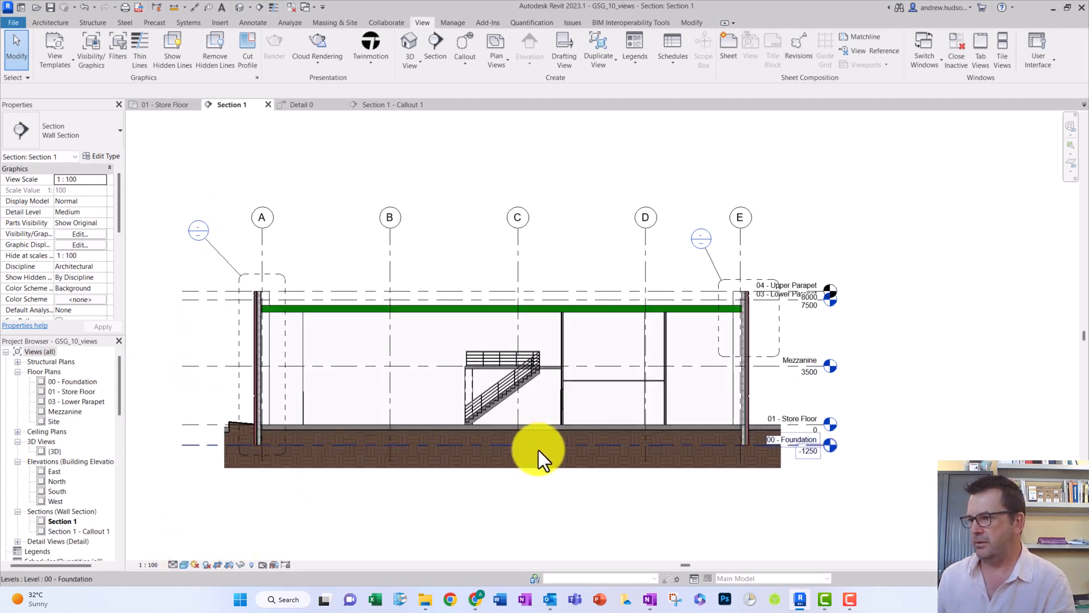
Examine the coloured section up close at the grid A wall, roof, floor and stair, and return to the whole building section
{"action": "scroll", "coordinate": [539, 449], "scroll_direction": "down", "scroll_amount": 1}
{"action": "scroll", "coordinate": [536, 448], "scroll_direction": "up", "scroll_amount": 2}
{"action": "middle_click_drag", "start_coordinate": [423, 338], "coordinate": [518, 312]}
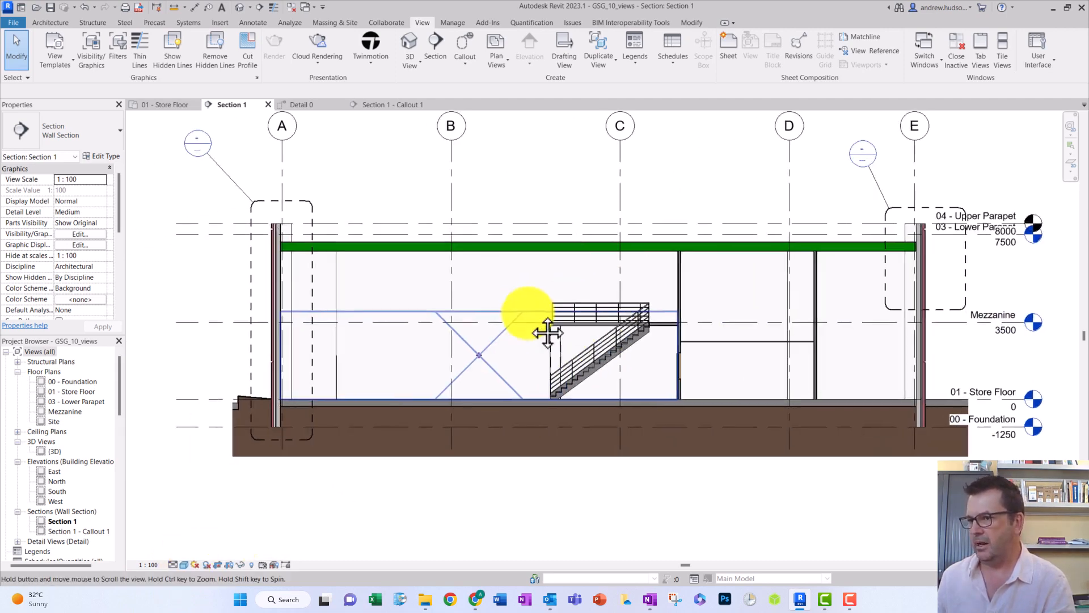
{"action": "scroll", "coordinate": [323, 264], "scroll_direction": "up", "scroll_amount": 3}
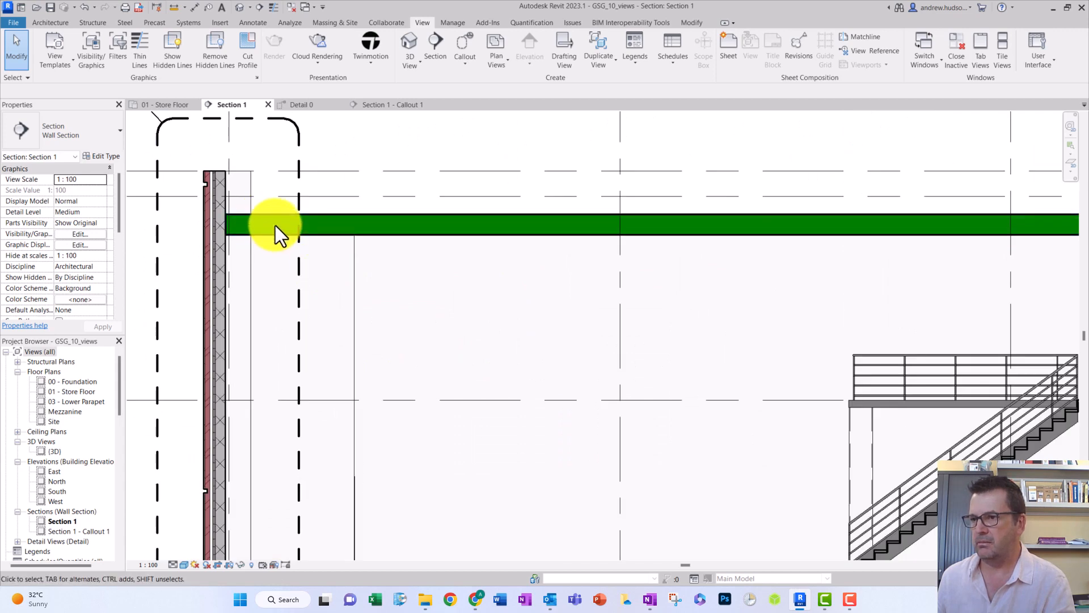
{"action": "scroll", "coordinate": [223, 370], "scroll_direction": "down", "scroll_amount": 1}
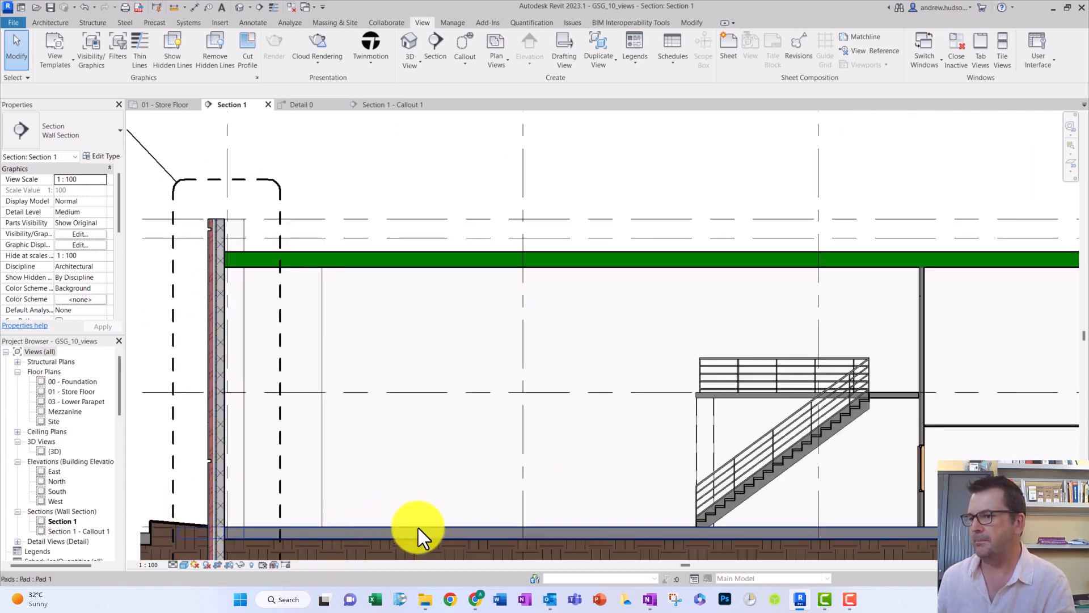
{"action": "scroll", "coordinate": [441, 190], "scroll_direction": "down", "scroll_amount": 2}
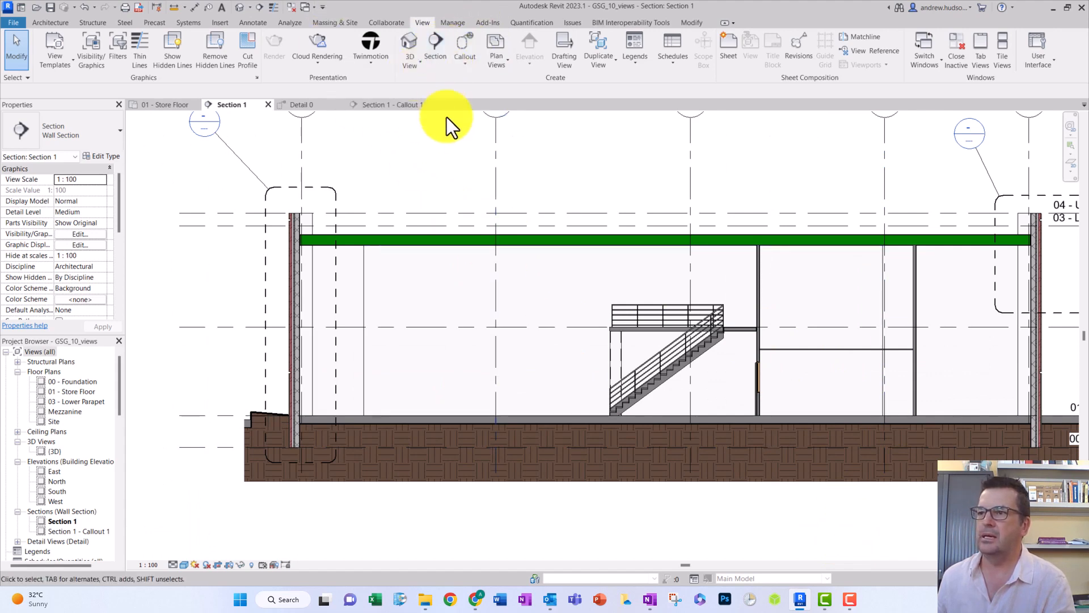
{"action": "scroll", "coordinate": [207, 247], "scroll_direction": "up", "scroll_amount": 1}
{"action": "scroll", "coordinate": [206, 247], "scroll_direction": "down", "scroll_amount": 2}
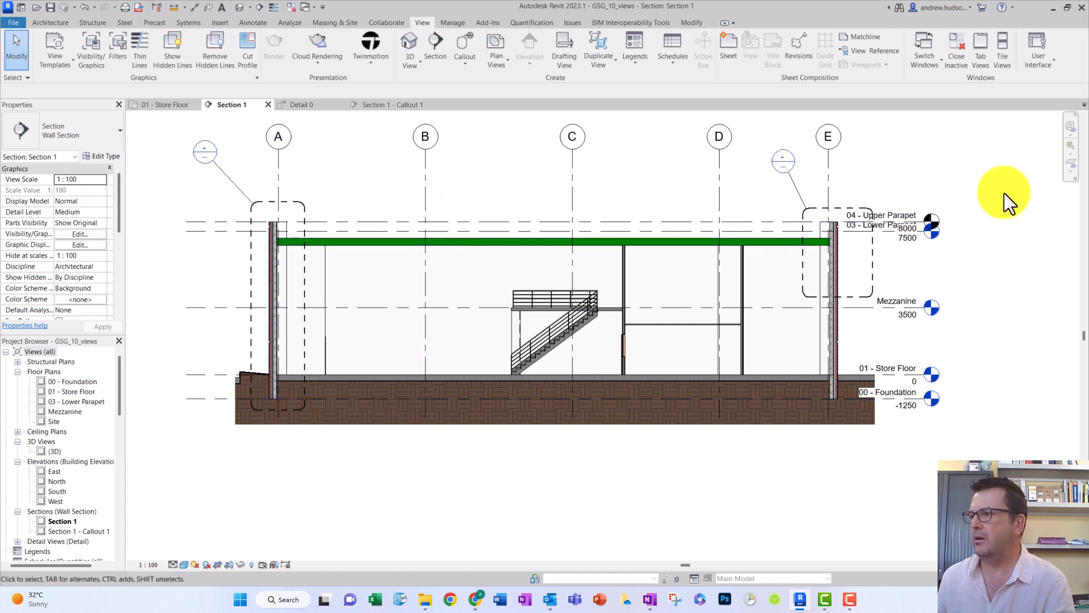
{"action": "middle_click_drag", "start_coordinate": [1000, 180], "coordinate": [1007, 230]}
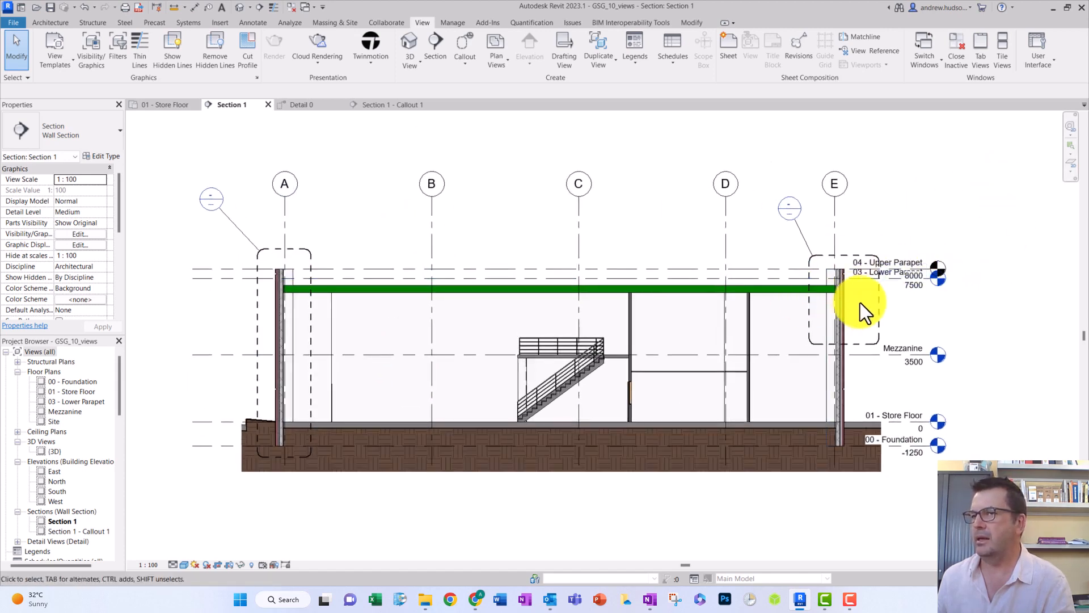